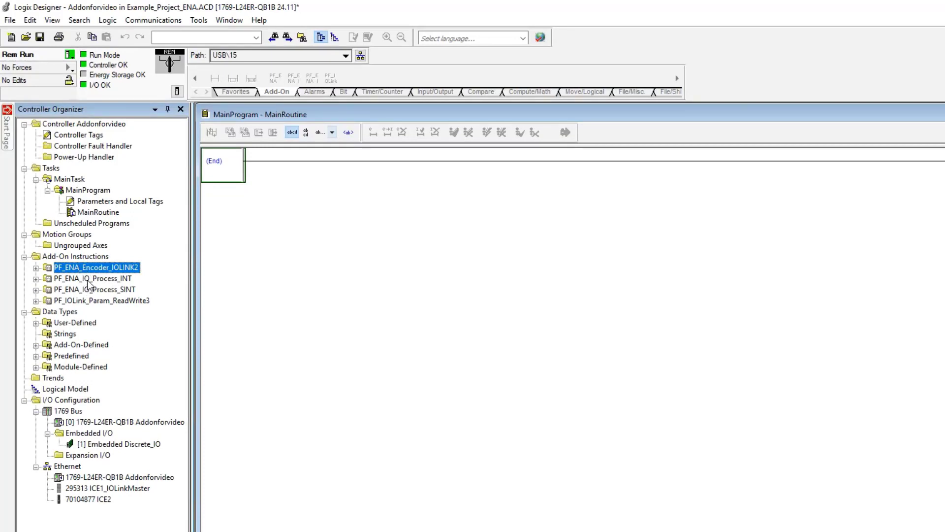
left_click(88, 280)
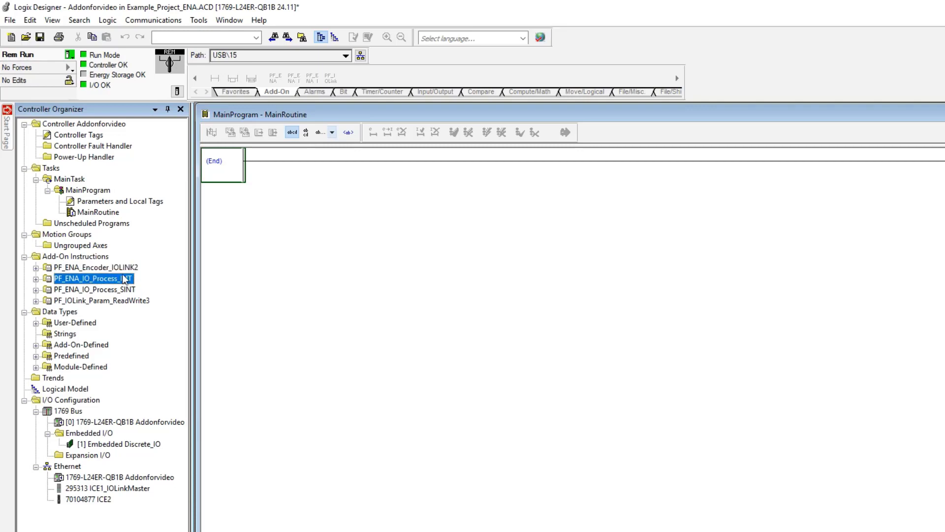
left_click(103, 291)
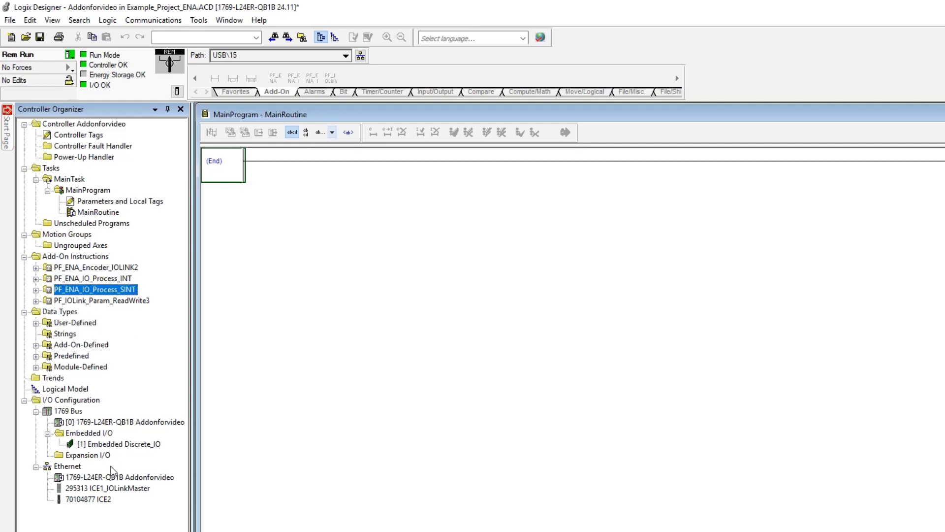
left_click(94, 500)
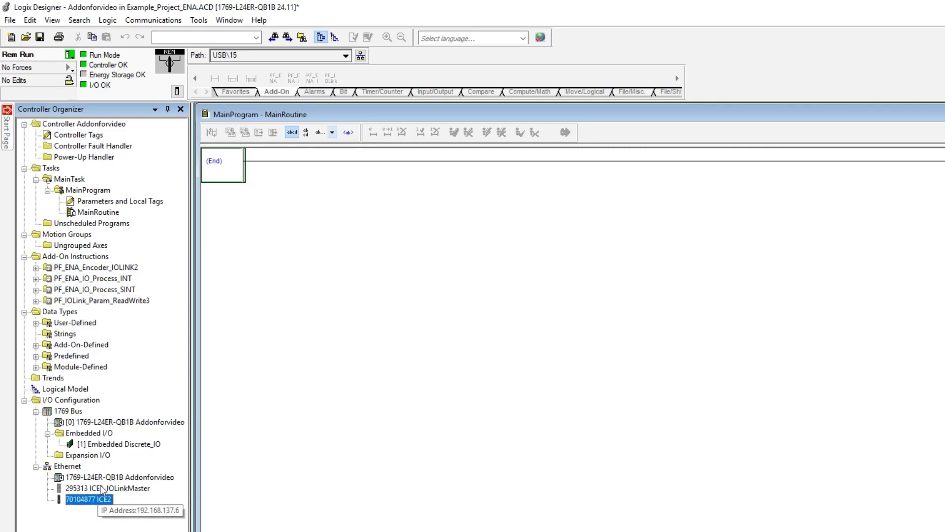
key("Up")
left_click(98, 500)
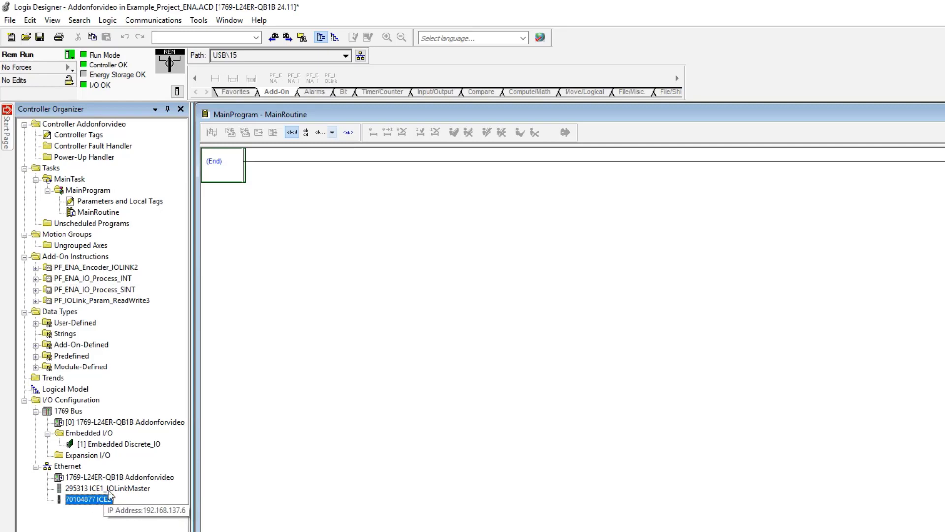
left_click(109, 492)
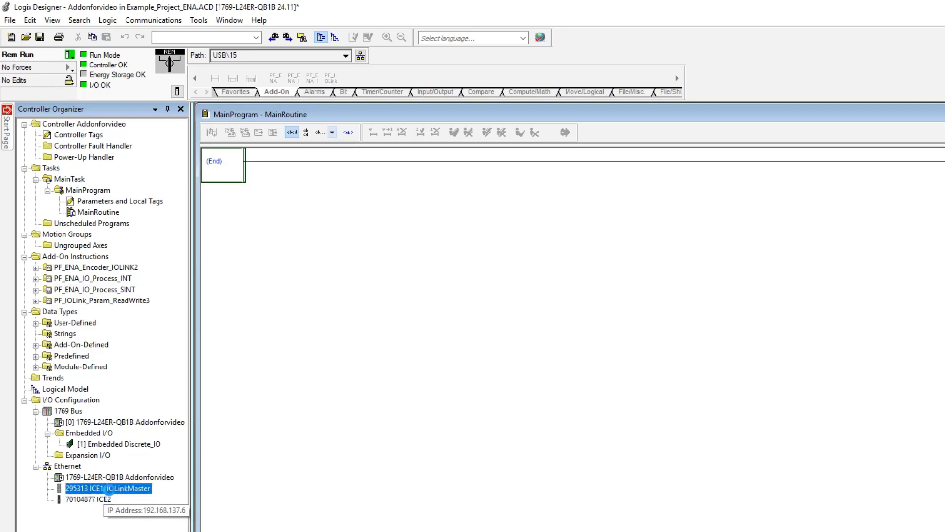
double_click(153, 489)
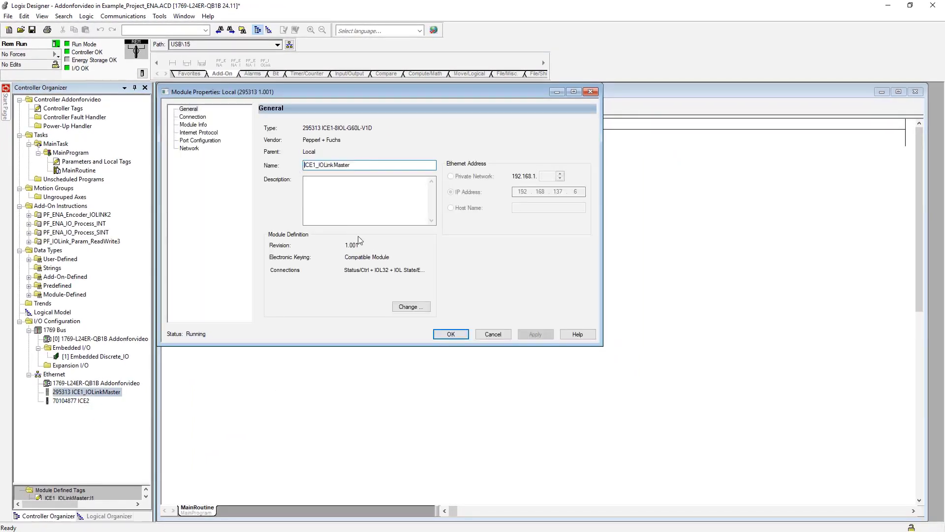
left_click(410, 306)
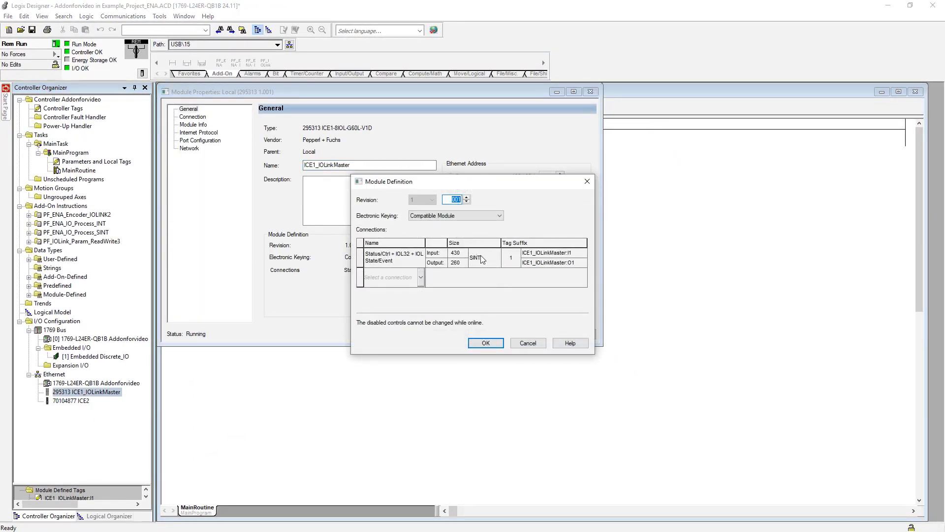
left_click(526, 341)
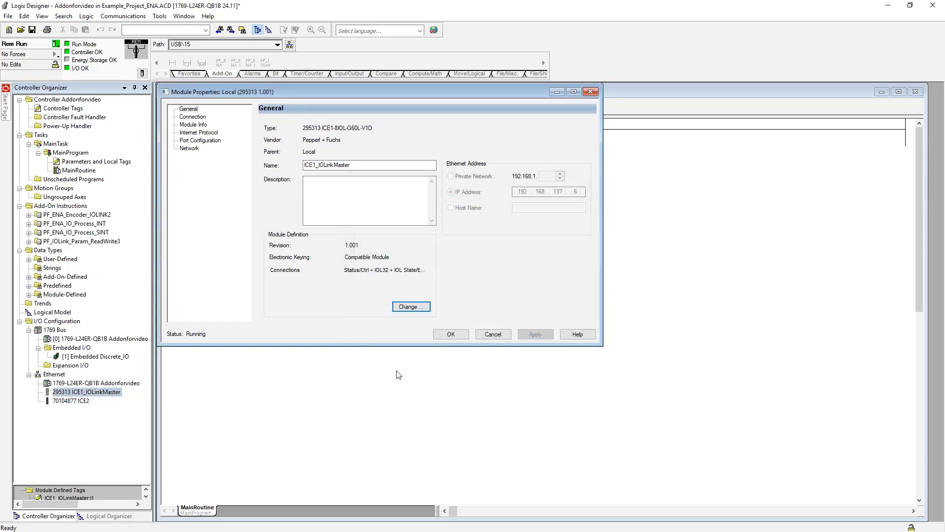
double_click(86, 401)
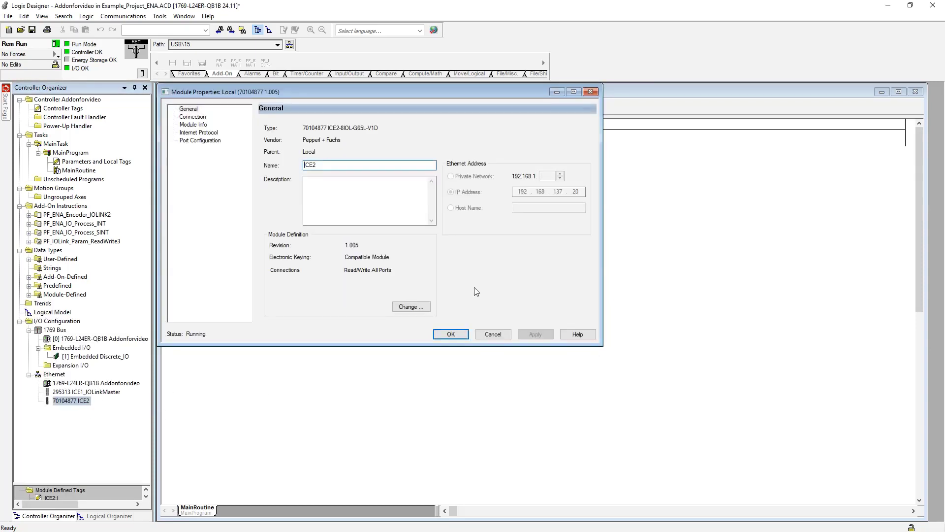
left_click(412, 307)
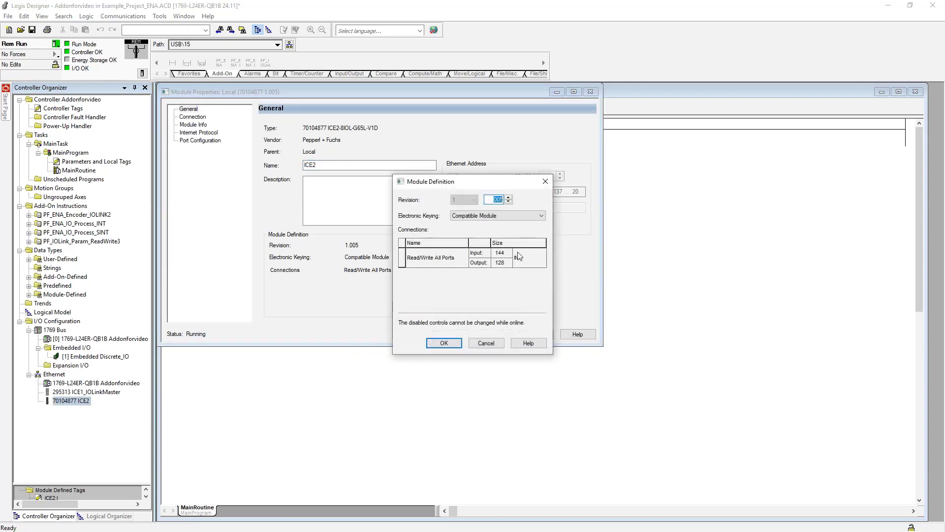
left_click(487, 343)
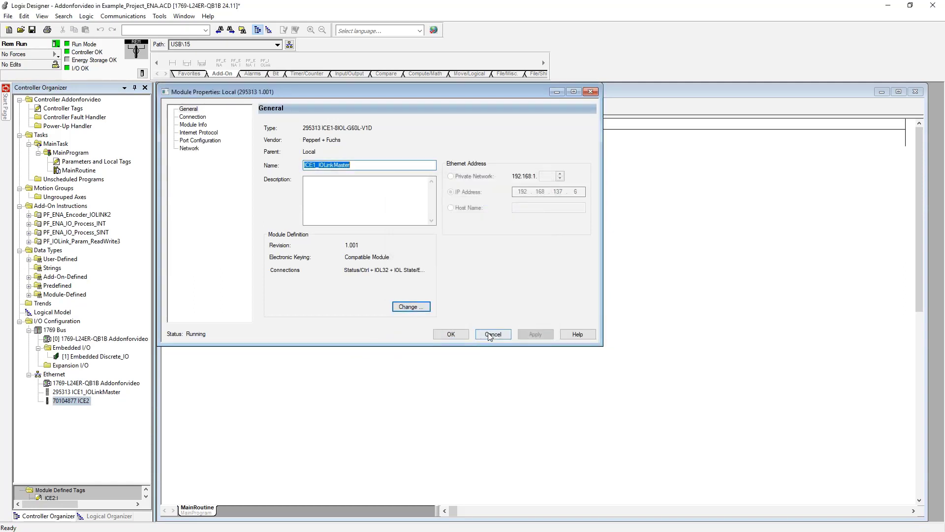
Close the module properties and open Controller Tags to find ICE1_IOLinkMaster:I1.Data[14].
left_click(493, 335)
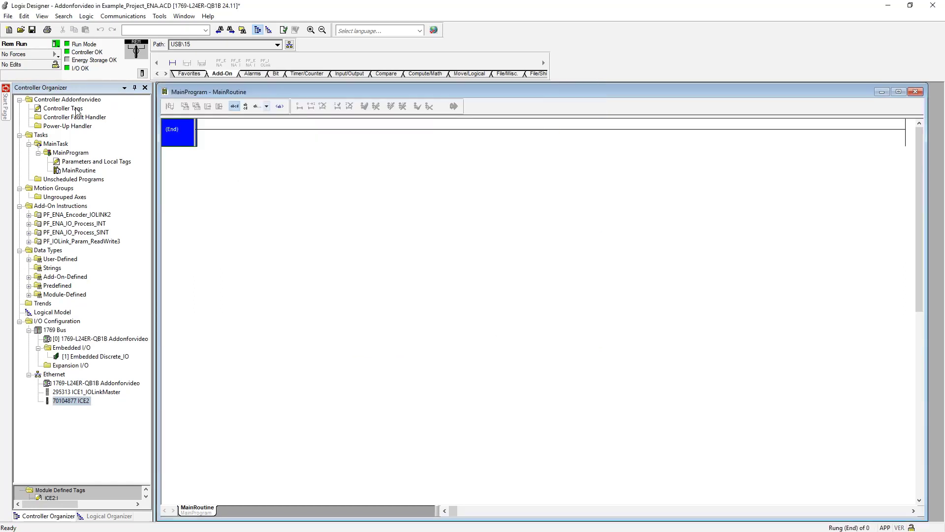
double_click(69, 108)
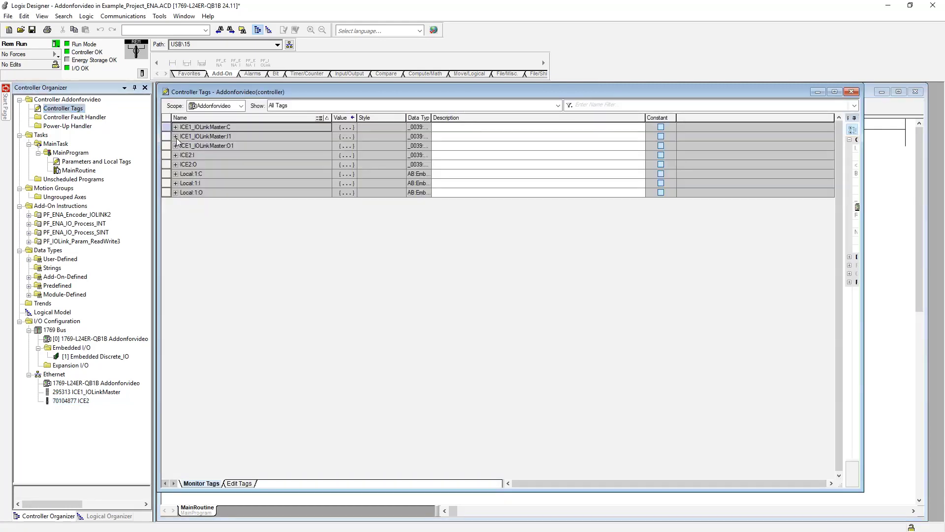
left_click(176, 137)
left_click(182, 155)
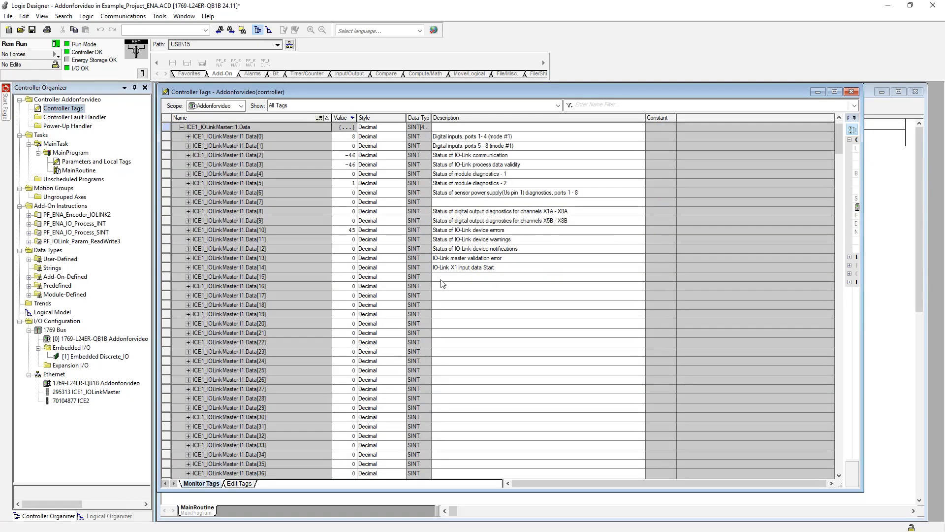
left_click(463, 269)
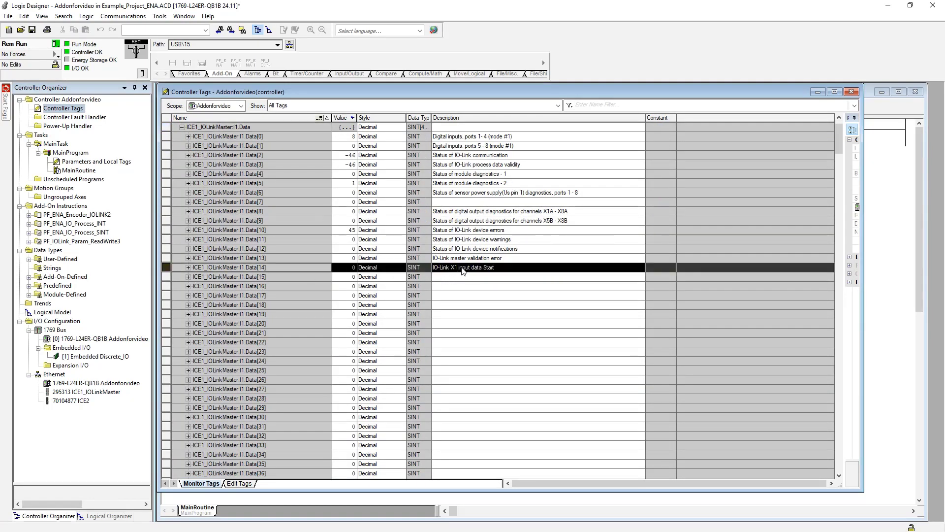
Collapse the ICE1 Data array and expand ICE2:I and its Data array.
left_click(182, 127)
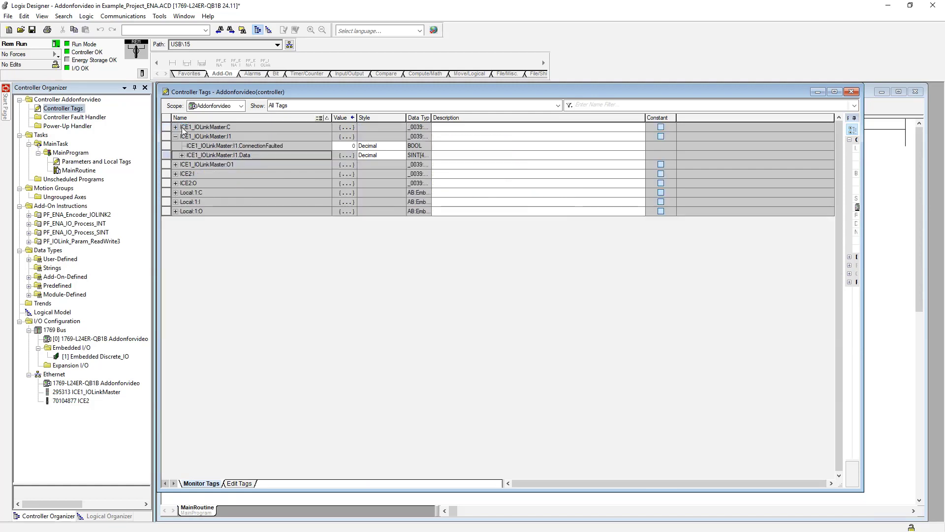
left_click(176, 174)
left_click(182, 192)
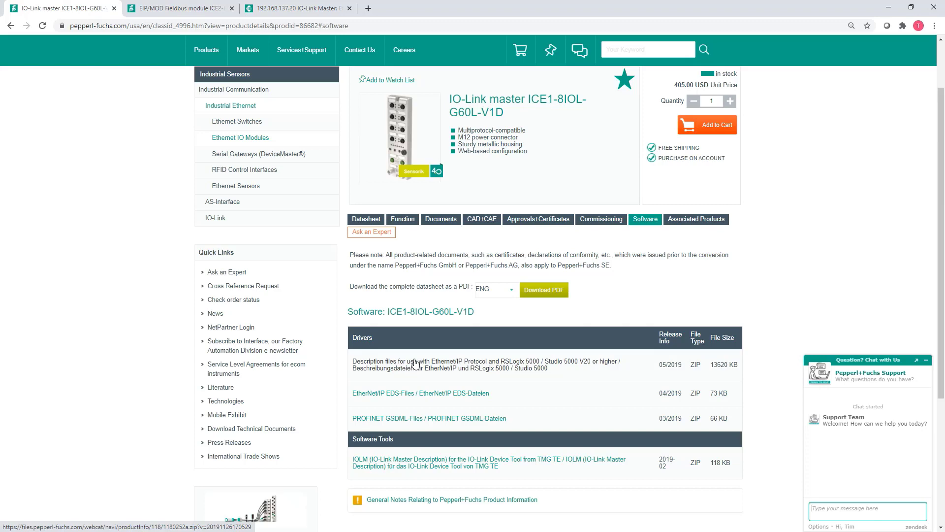
Review the ICE2 product's Commissioning and Software downloads, then go to the master's settings tab.
key("ctrl+Tab")
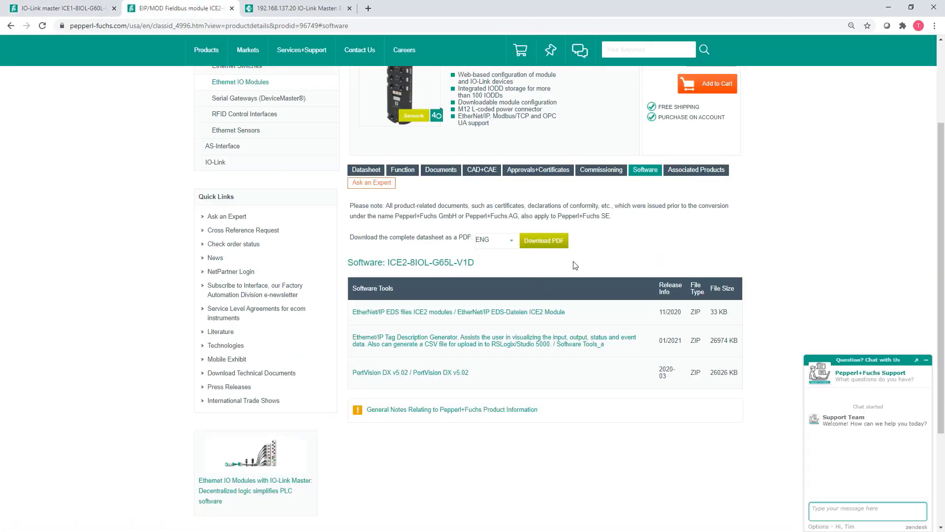
left_click(611, 172)
left_click(646, 173)
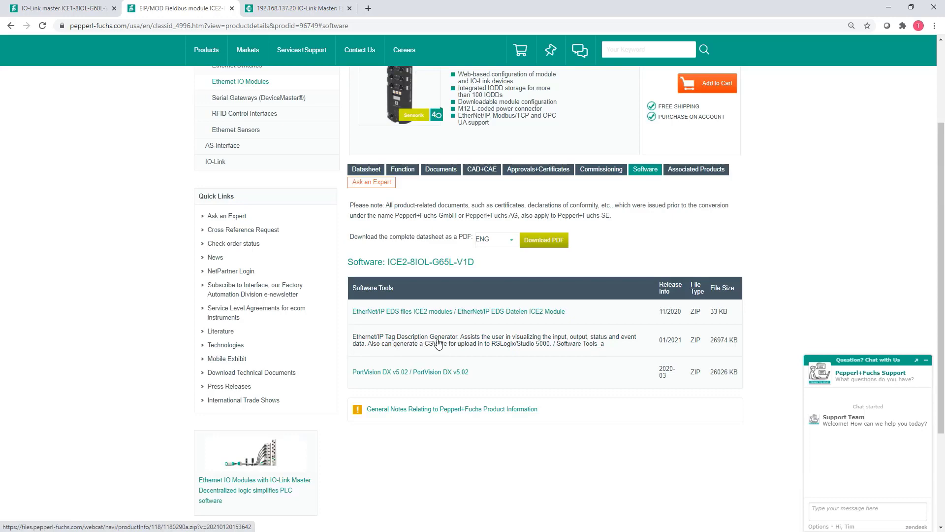
left_click(310, 8)
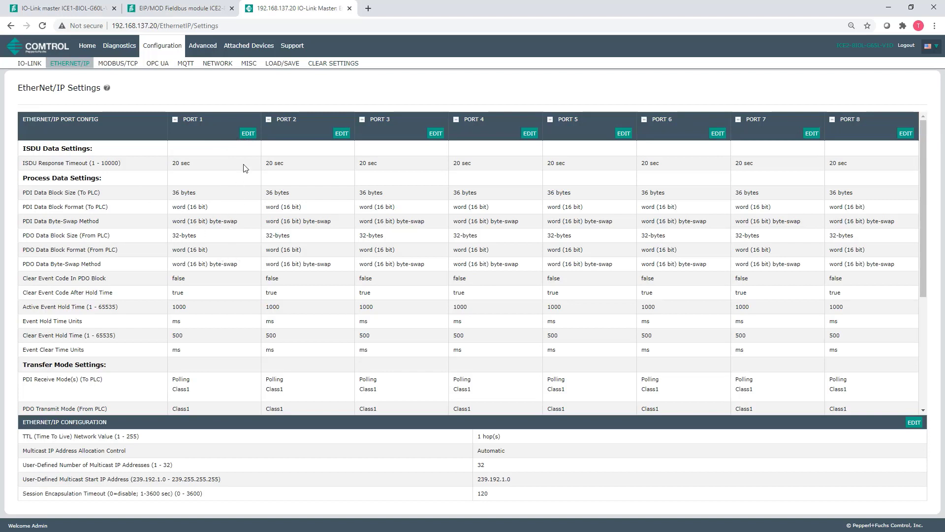
Set Port 1 PDI and PDO byte-swap to 'no byte-swap' in word (16 bit) format and save.
left_click(248, 133)
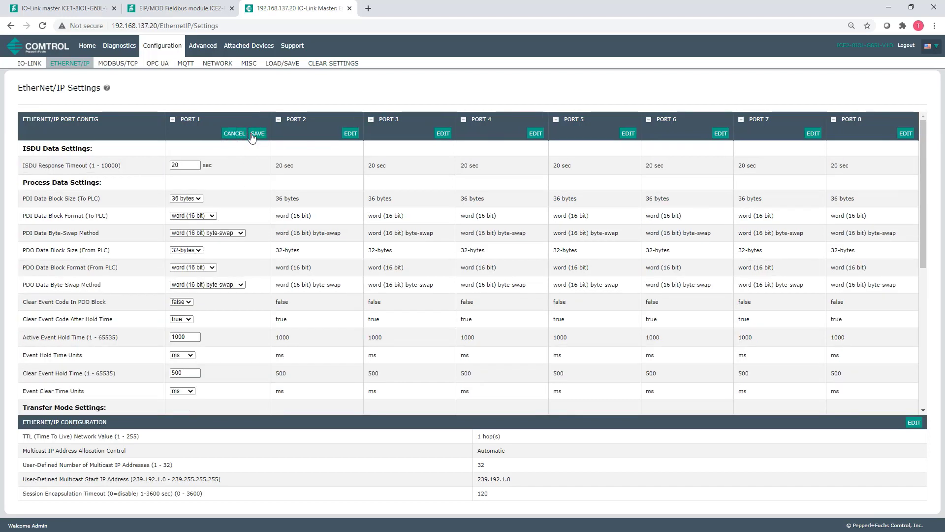
left_click(211, 216)
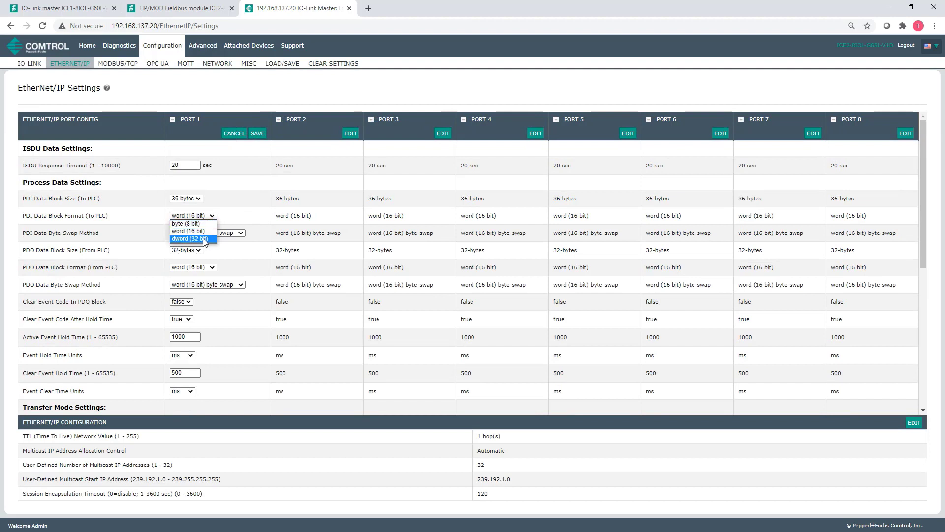
left_click(228, 233)
left_click(228, 241)
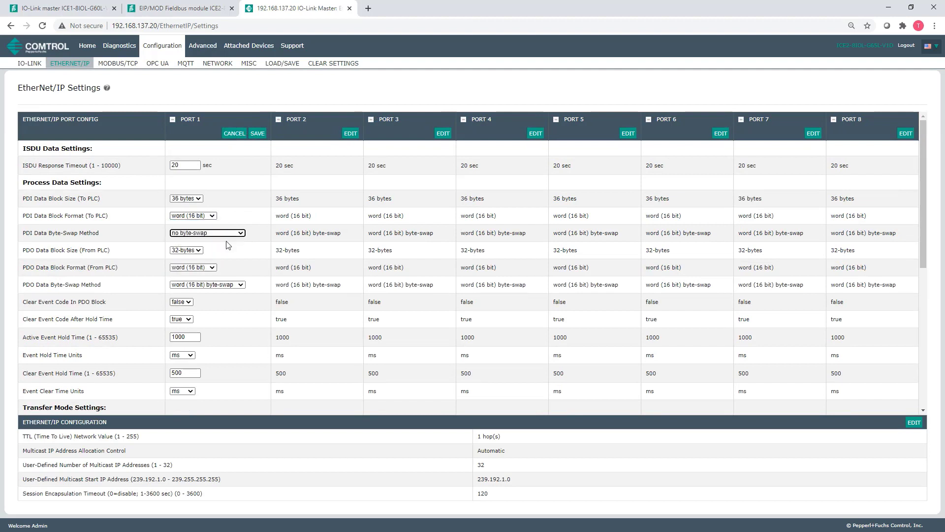
left_click(245, 284)
left_click(237, 295)
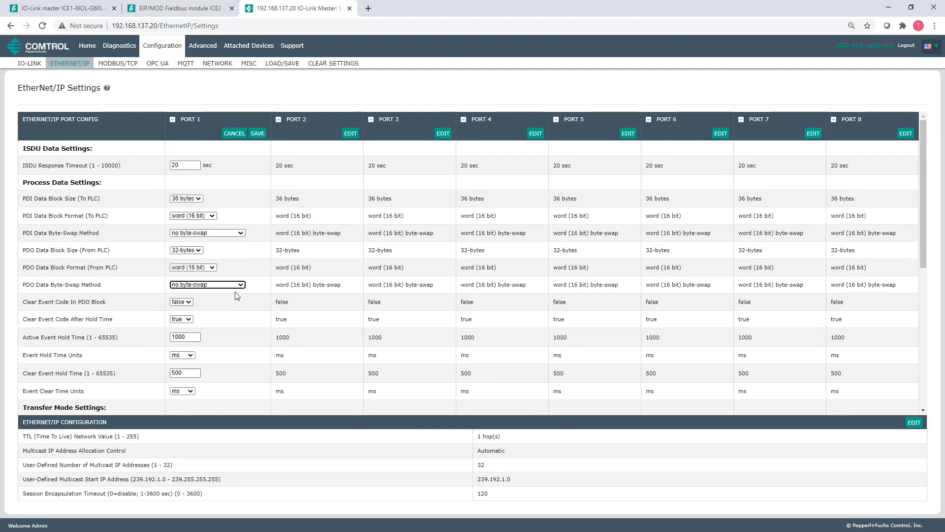
left_click(258, 133)
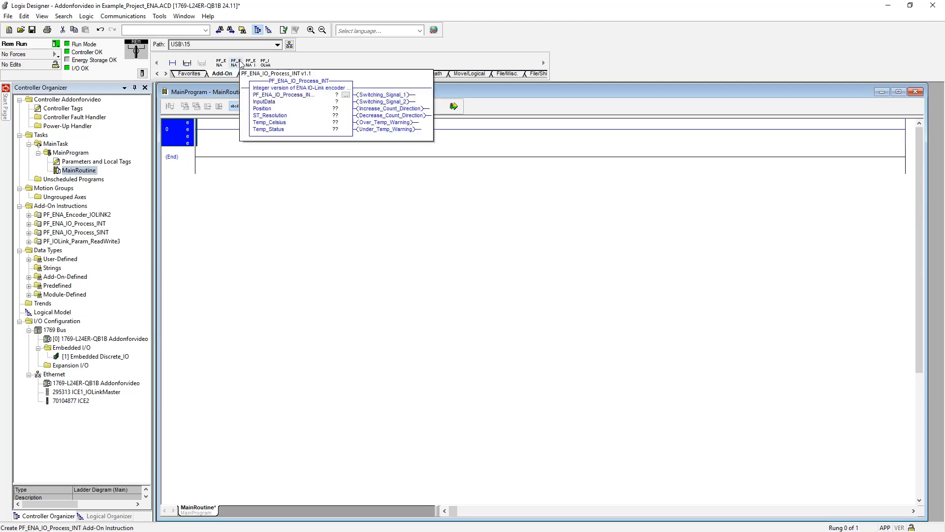
Add the PF_ENA_Encoder_IOLINK2 instruction to rung 0 with a new tag named ena.
left_click(217, 66)
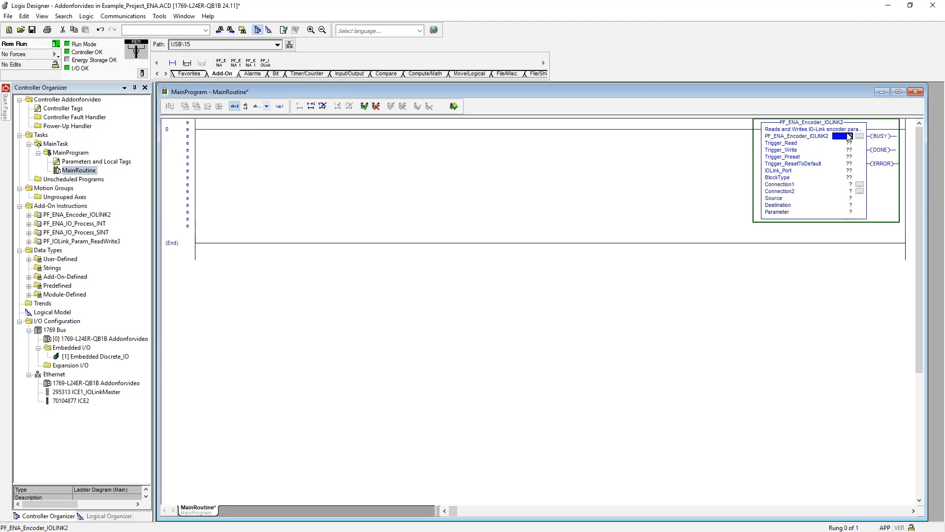
type("ena")
key("Return")
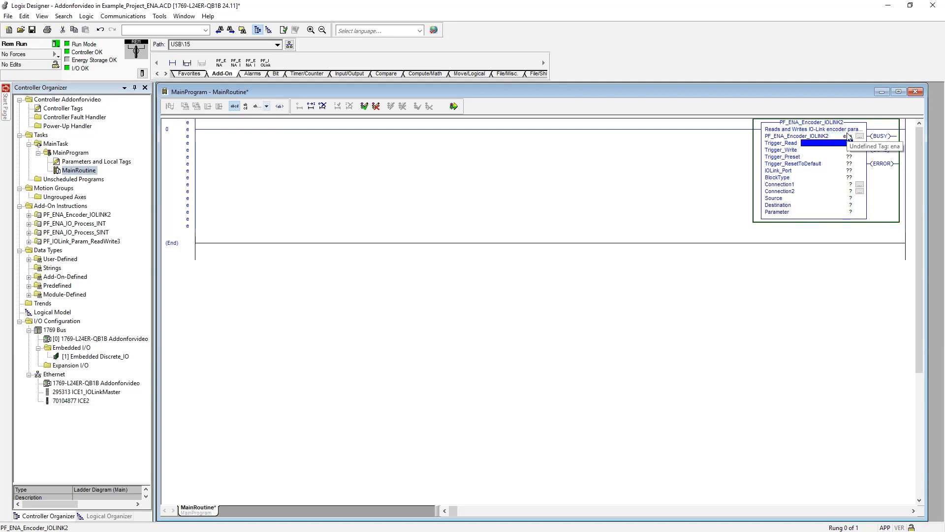
right_click(849, 138)
left_click(832, 144)
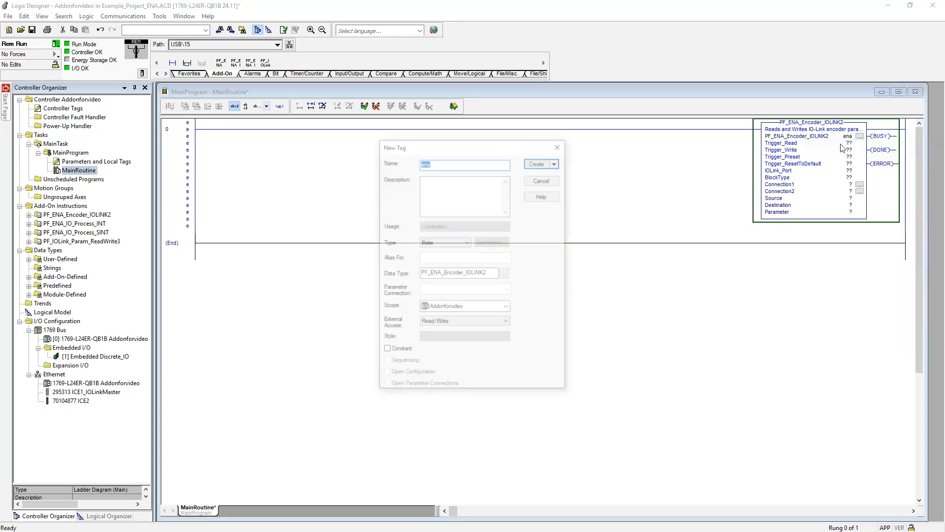
left_click(539, 166)
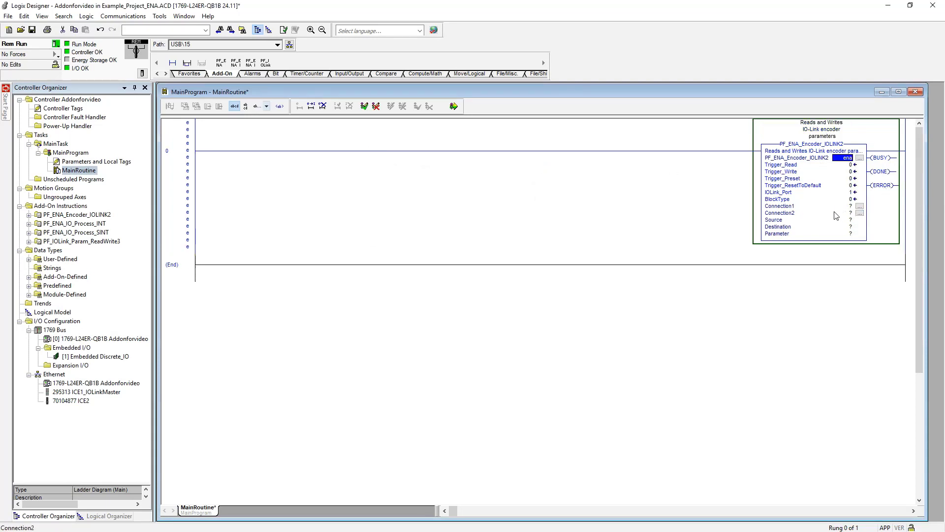
Enter operands Connection1, Connection2, Source, Destination and Parameter on the encoder instruction.
double_click(840, 210)
type("Connection1")
key("Return")
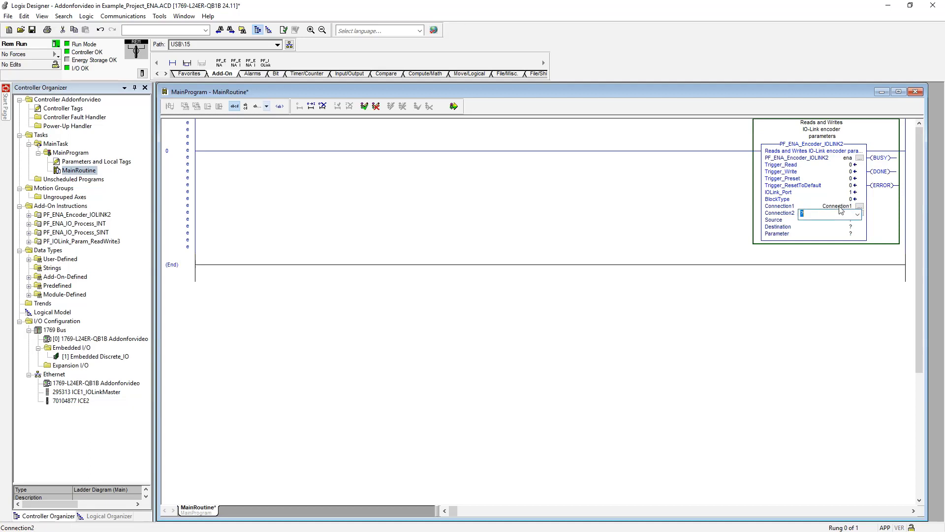
type("Connection2")
key("Return")
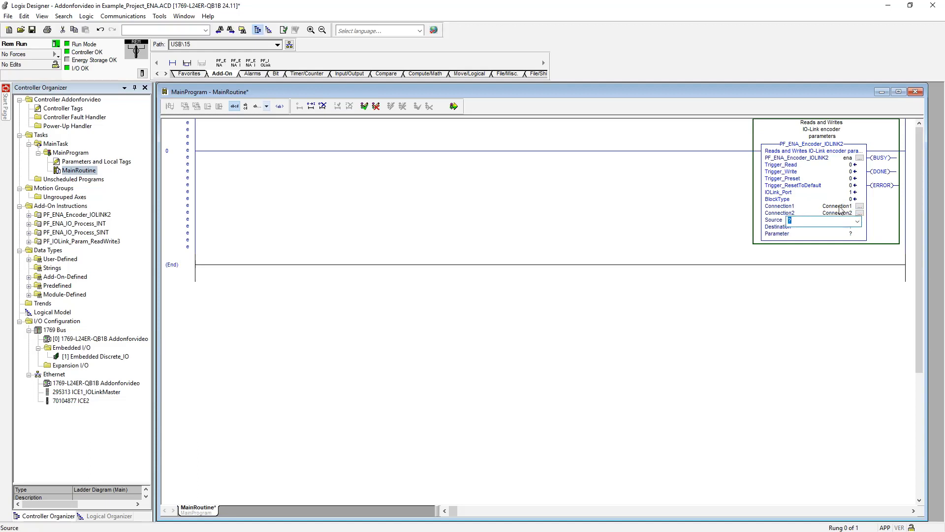
type("Source")
key("Return")
type("Destin")
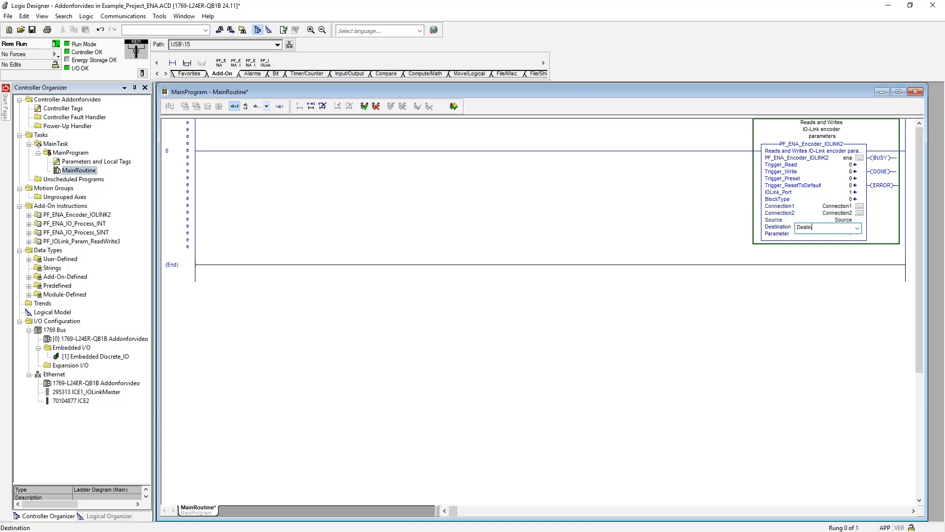
type("ation")
key("Return")
type("Parameter")
key("Return")
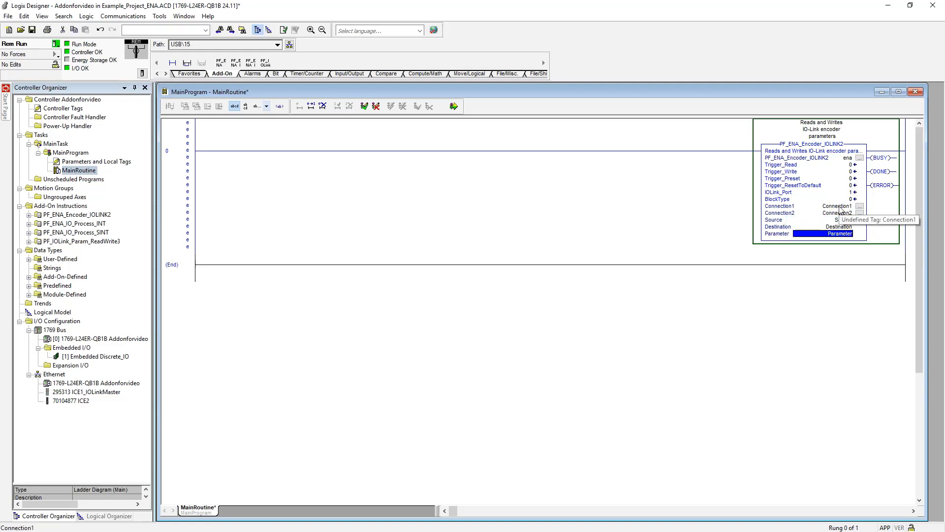
Create new tags for the undefined Connection1 and Parameter operands.
right_click(845, 209)
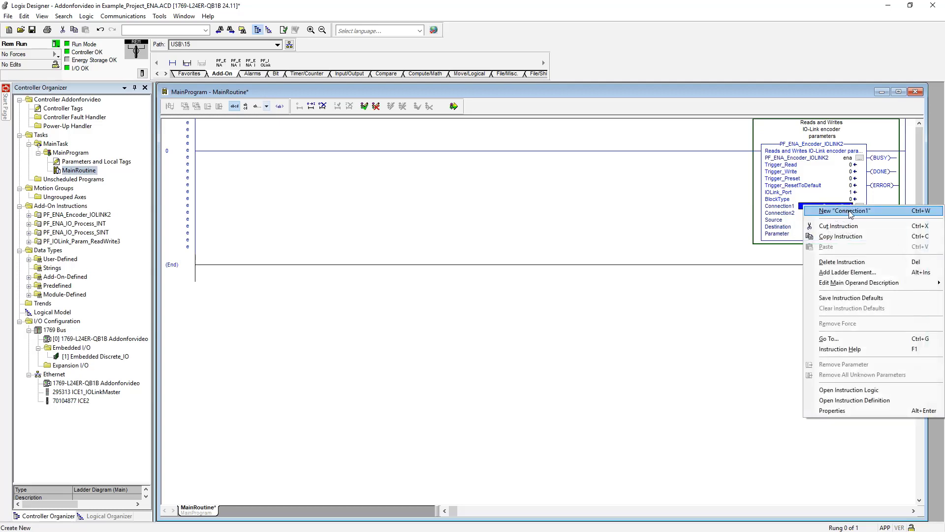
left_click(851, 213)
left_click(543, 161)
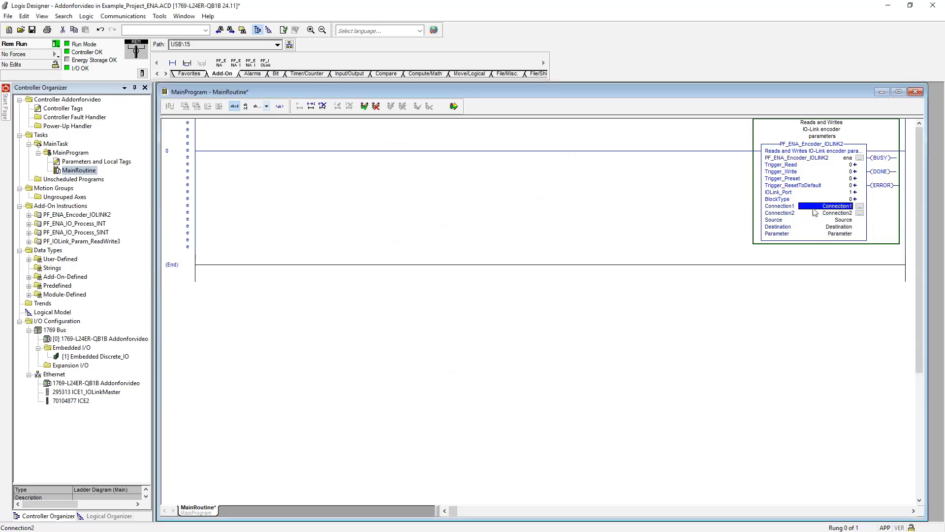
right_click(829, 209)
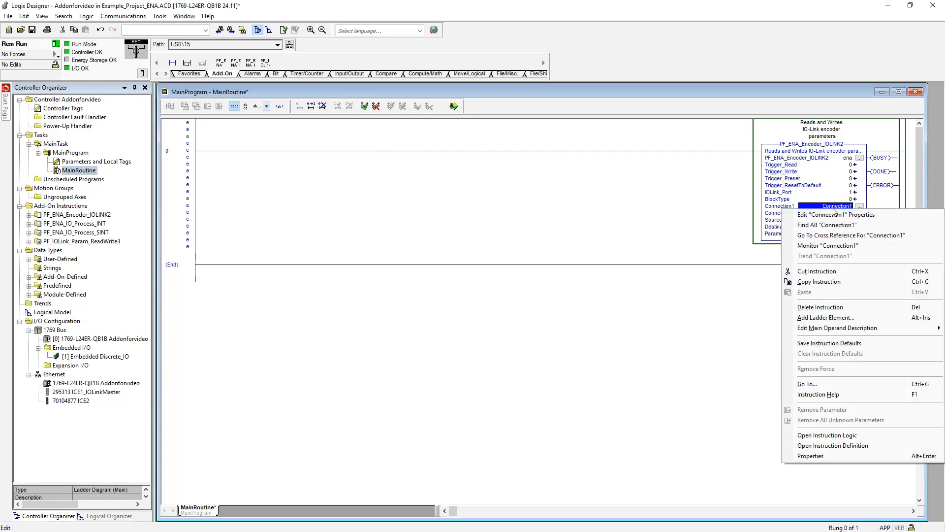
key("Escape")
left_click(837, 213)
right_click(837, 233)
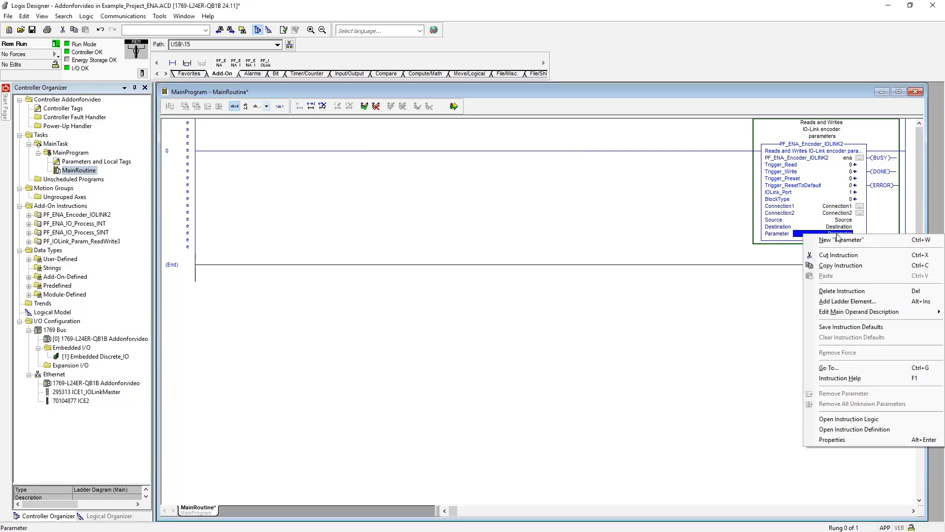
left_click(841, 240)
left_click(543, 161)
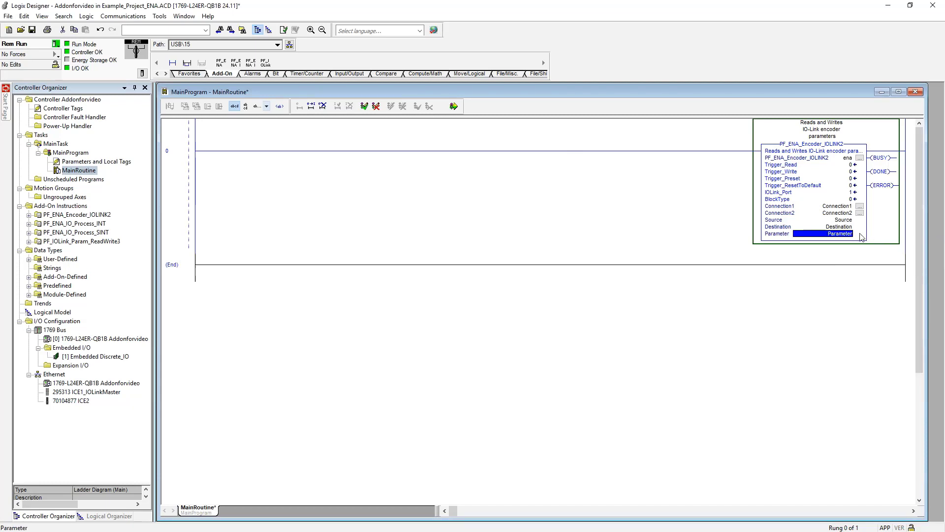
Configure Connection1's message: service code 4, Source/Destination elements, path ICE1_IOLinkMaster.
left_click(860, 206)
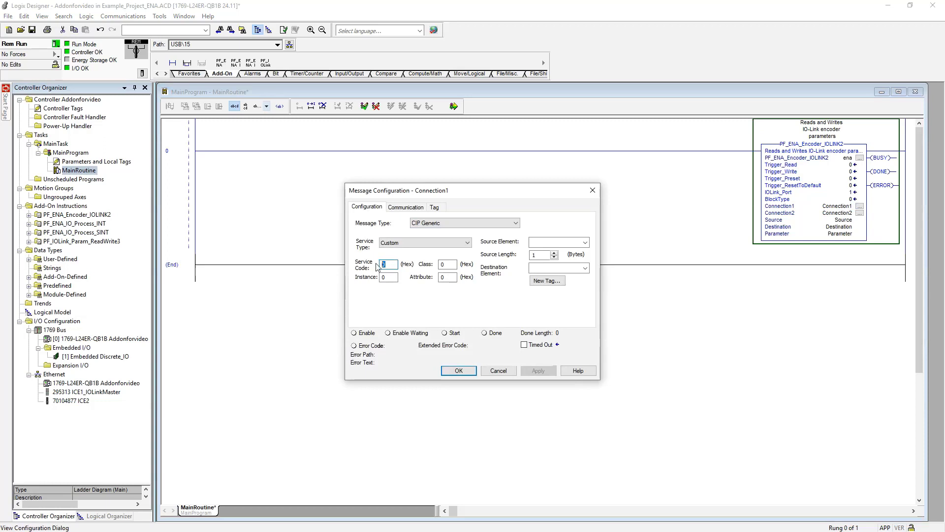
type("4B")
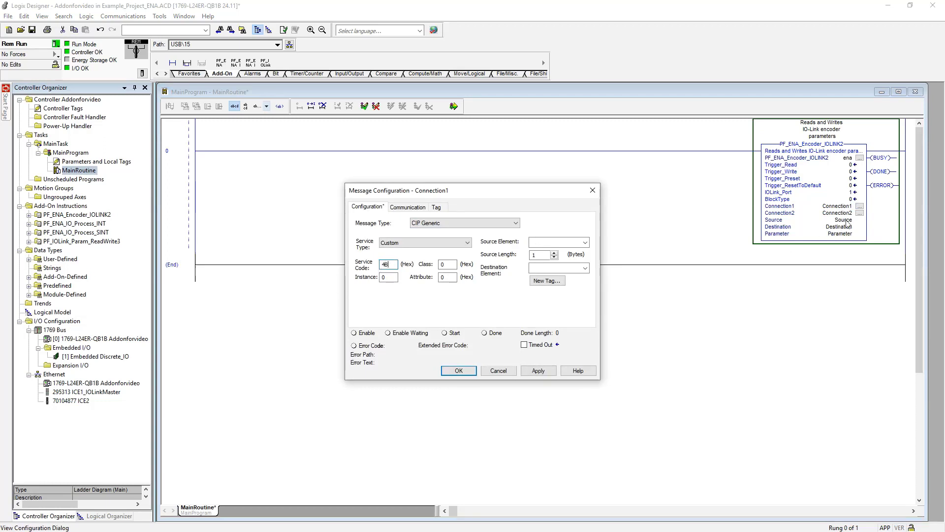
left_click(562, 244)
type("Source")
left_click(552, 267)
type("Destination")
left_click(408, 207)
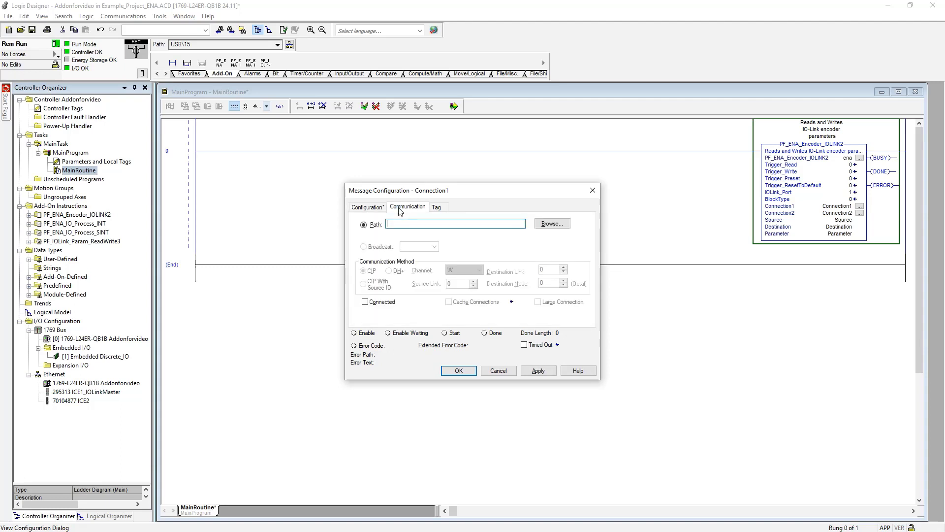
left_click(551, 223)
left_click(466, 316)
left_click(461, 352)
left_click(539, 371)
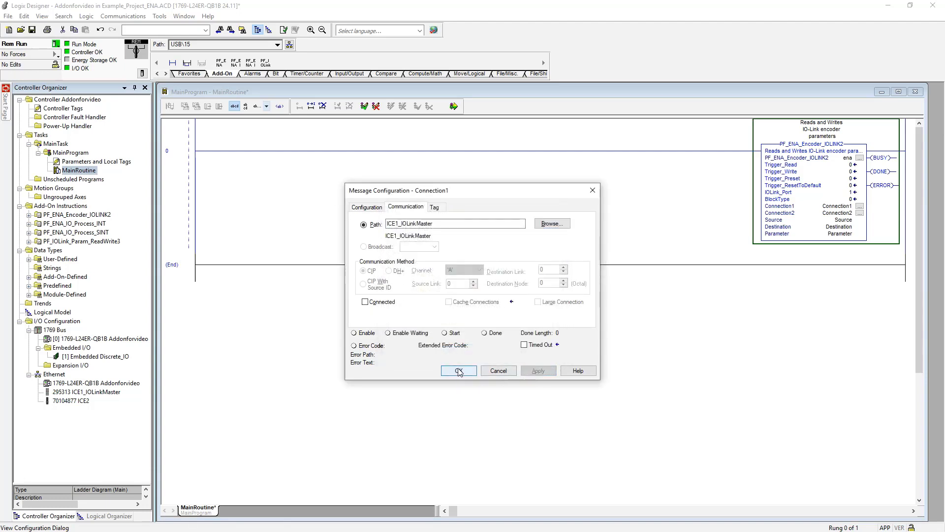
left_click(458, 371)
Configure Connection2's message: service code 4c, Source/Destination elements, path ICE1_IOLinkMaster.
left_click(860, 213)
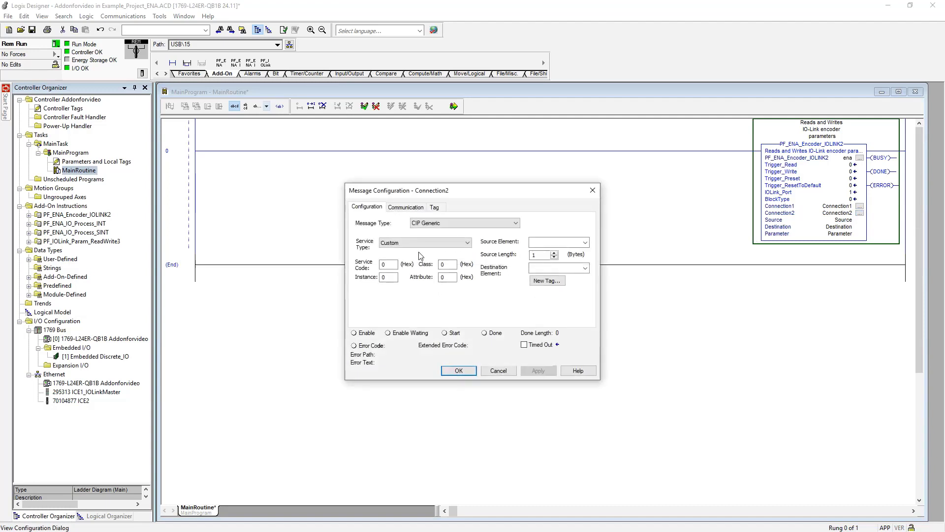
double_click(389, 264)
type("4c")
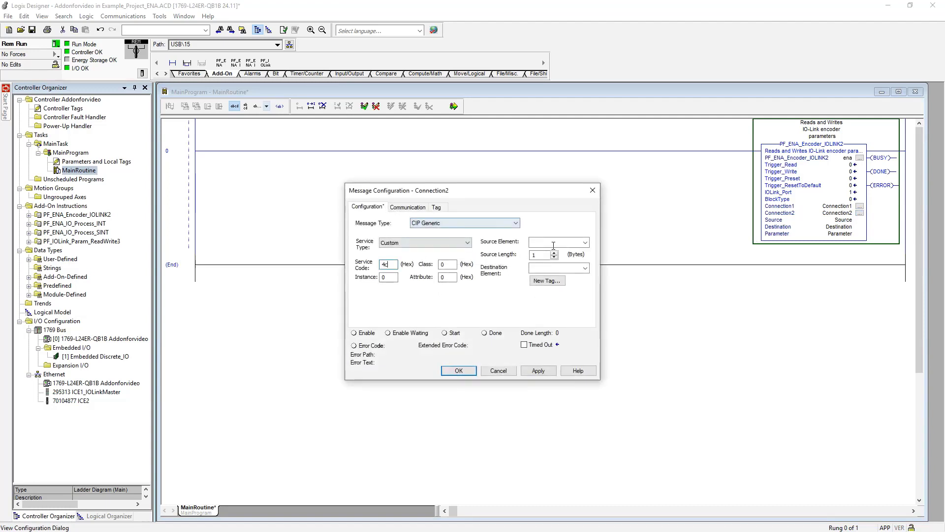
left_click(573, 243)
left_click(565, 243)
type("Source")
left_click(557, 267)
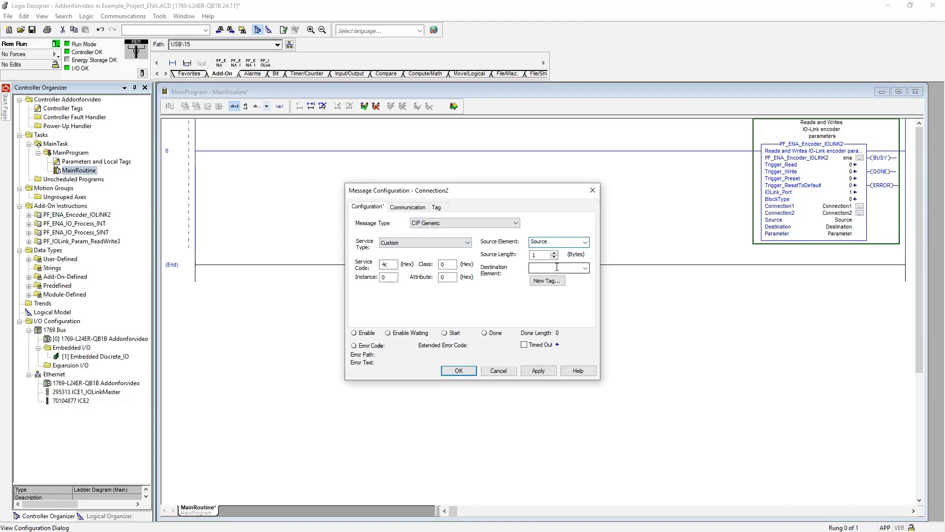
type("Destination")
left_click(407, 207)
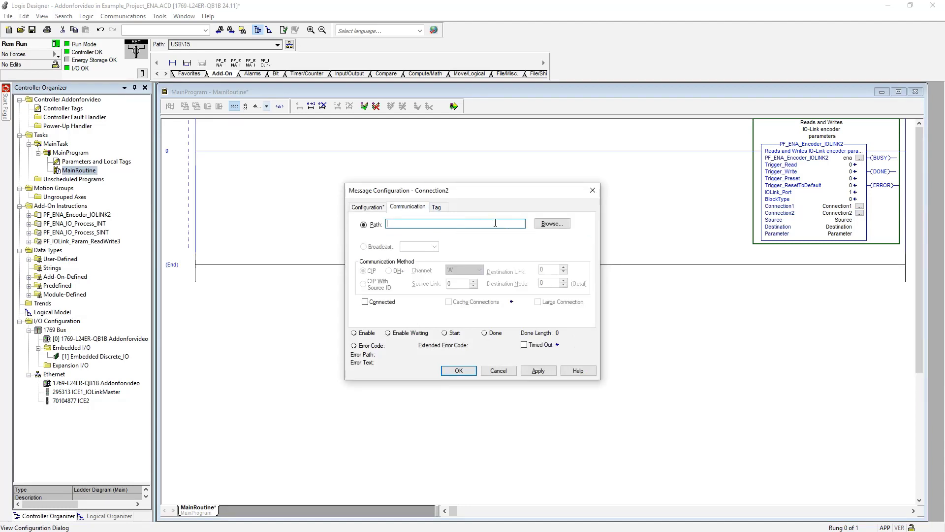
left_click(551, 224)
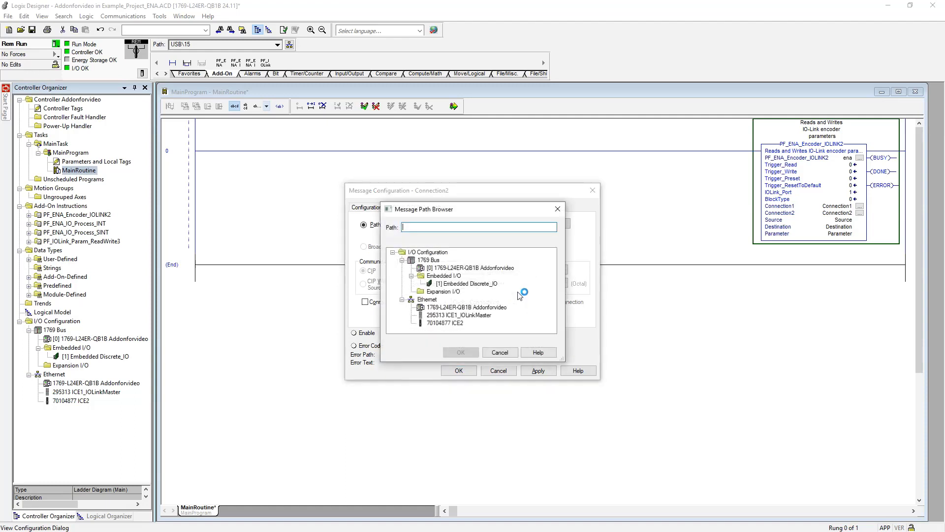
left_click(457, 315)
left_click(467, 352)
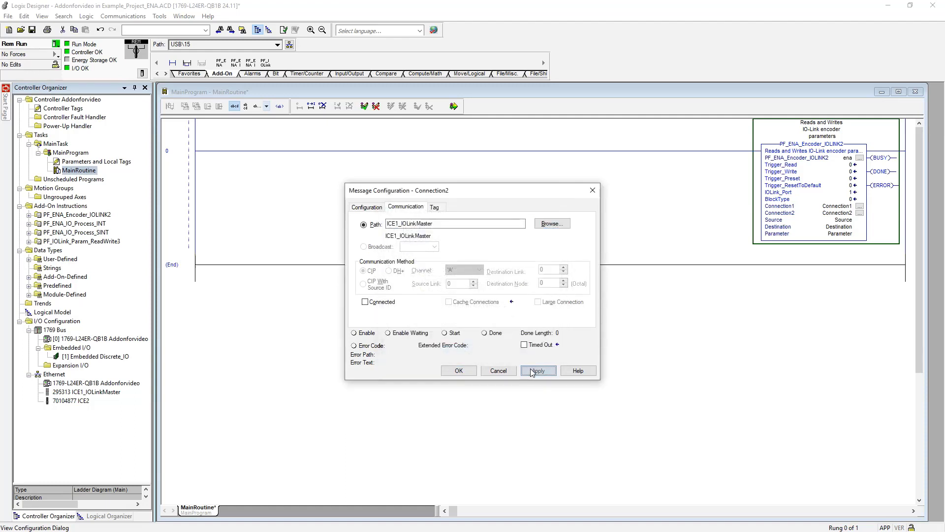
left_click(458, 373)
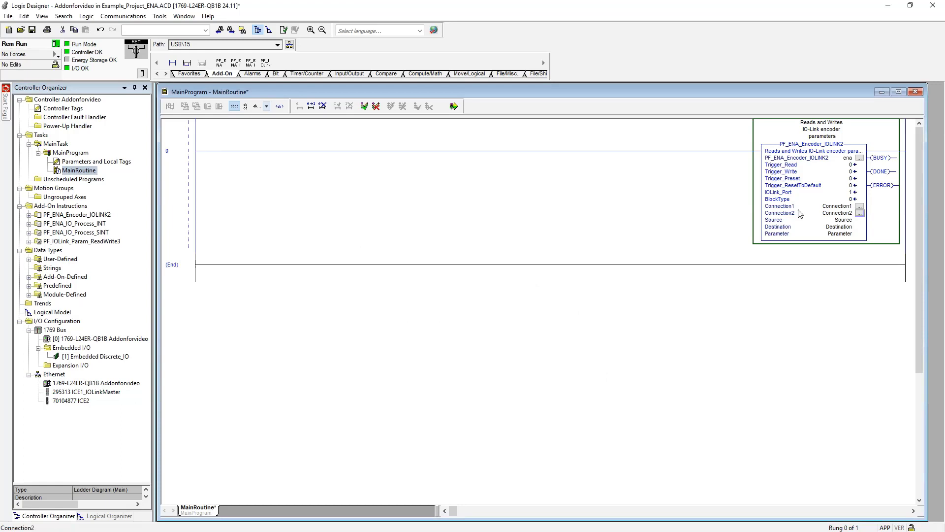
Check IOLink_Port 1 and BlockType 0, then finalize all edits to the rung.
double_click(843, 192)
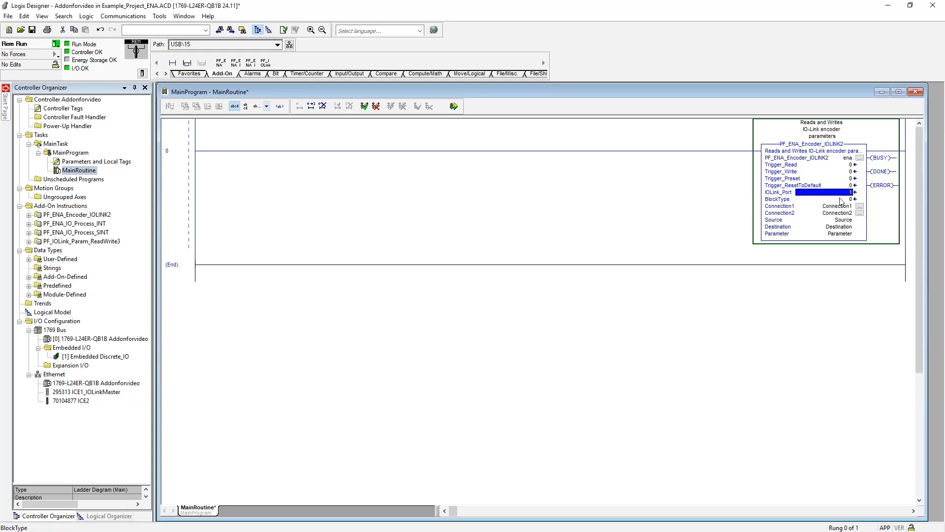
double_click(841, 199)
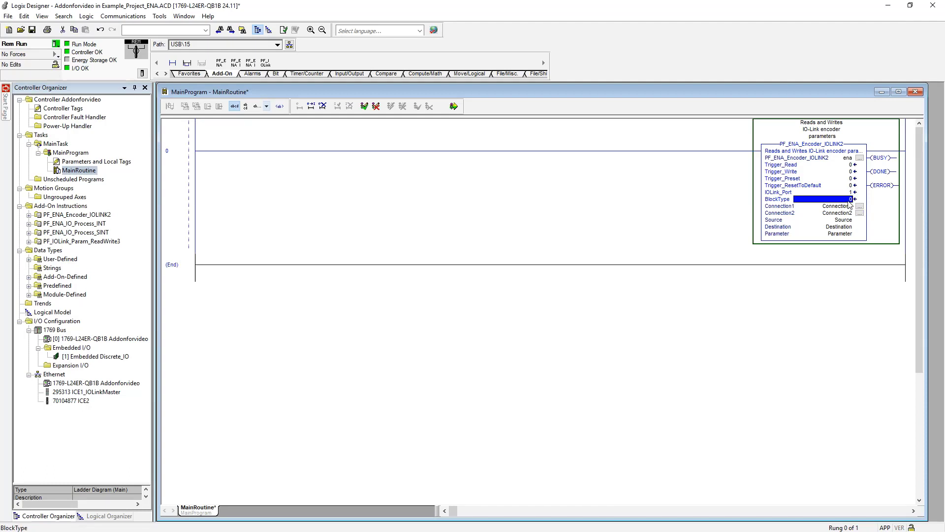
left_click(192, 155)
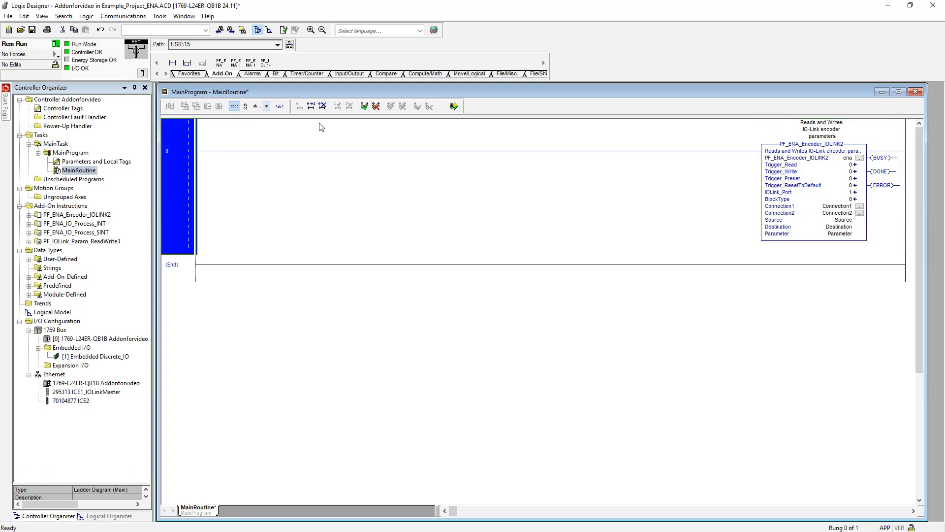
left_click(454, 106)
key("Return")
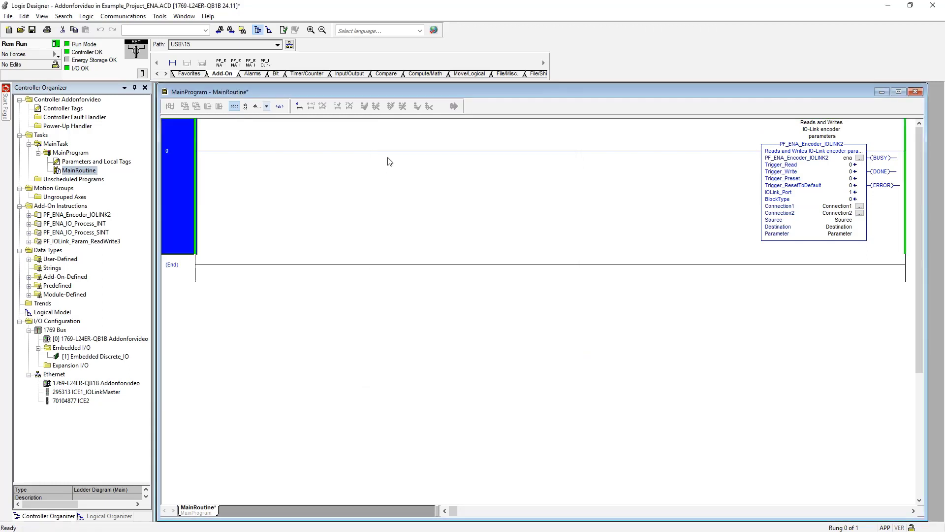
Add rung 1 with a PF_ENA_IO_Process_SINT instruction using new tag enaice1sint.
right_click(189, 178)
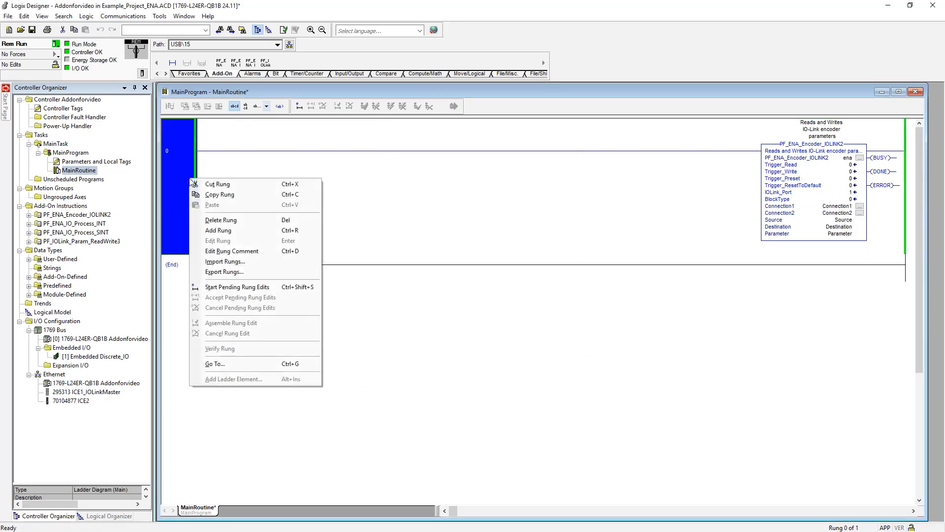
left_click(217, 231)
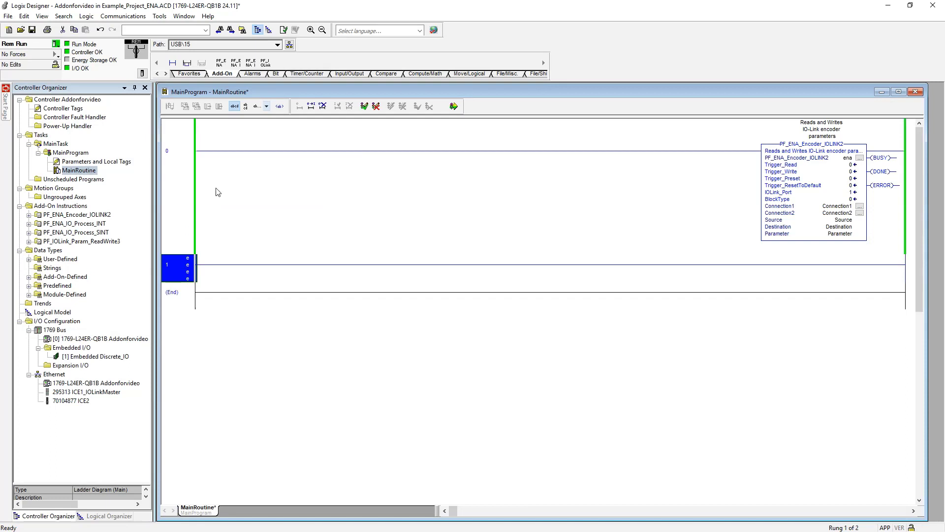
left_click(251, 64)
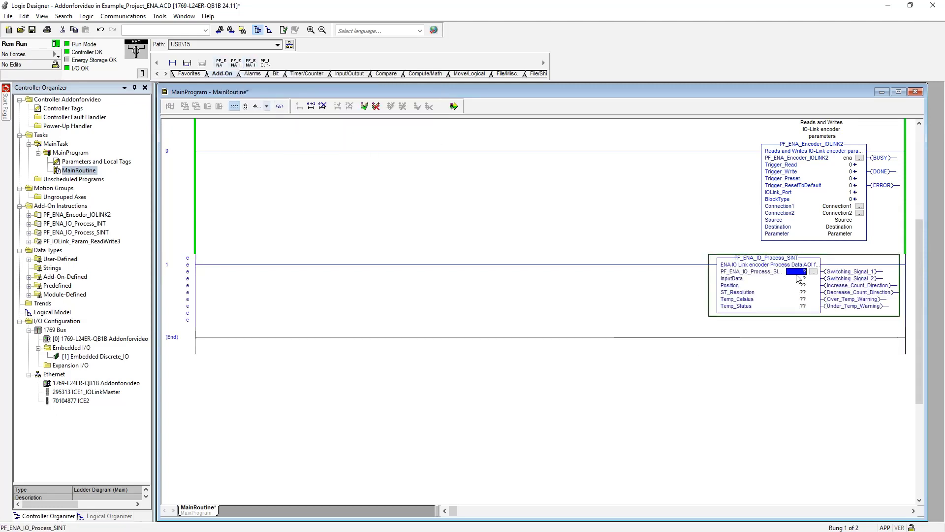
type("enaio1sint")
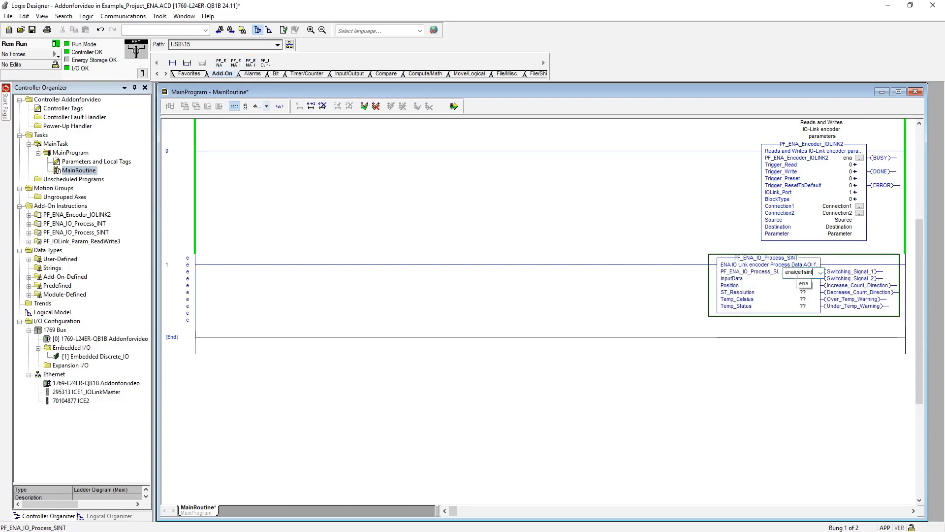
key("Return")
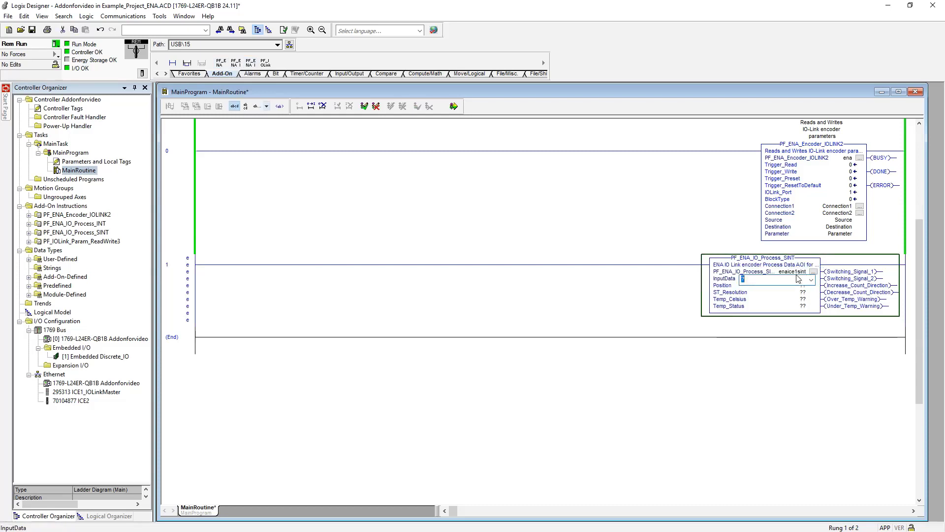
right_click(798, 271)
left_click(817, 275)
left_click(538, 162)
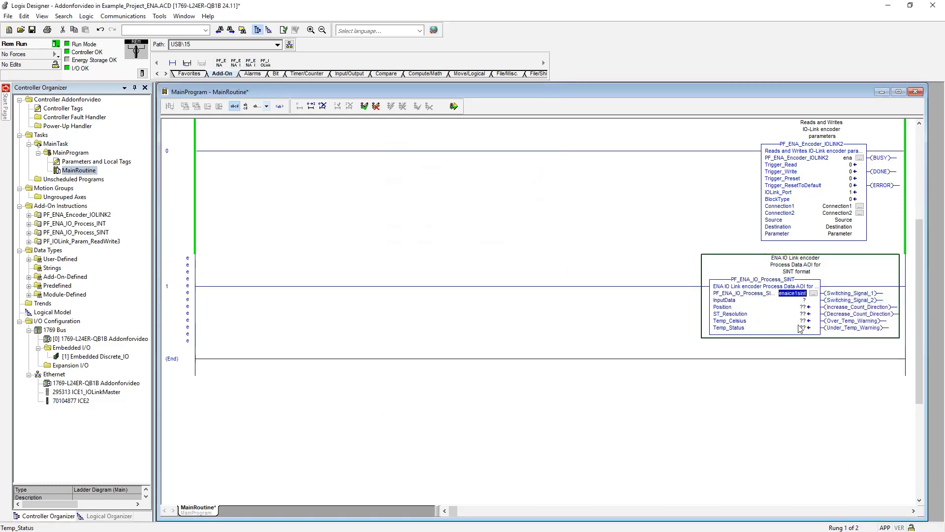
Set InputData to ICE1_IOLinkMaster:I1.Data[14] and finalize the rung edits.
double_click(795, 300)
left_click(812, 301)
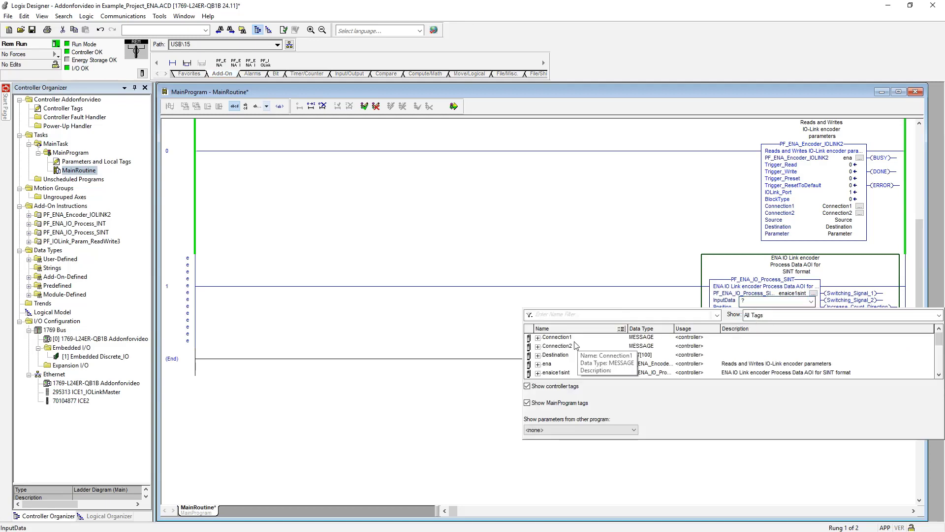
scroll(554, 370, "down", 2)
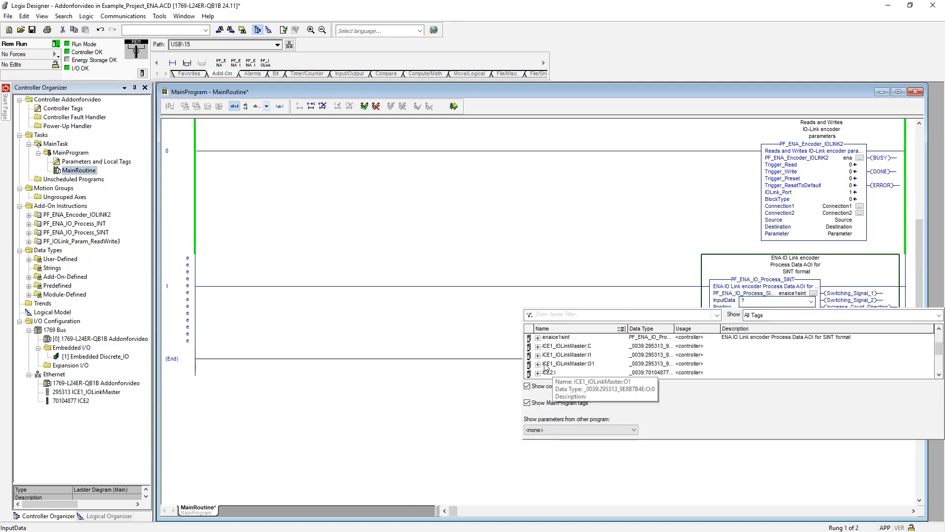
left_click(538, 337)
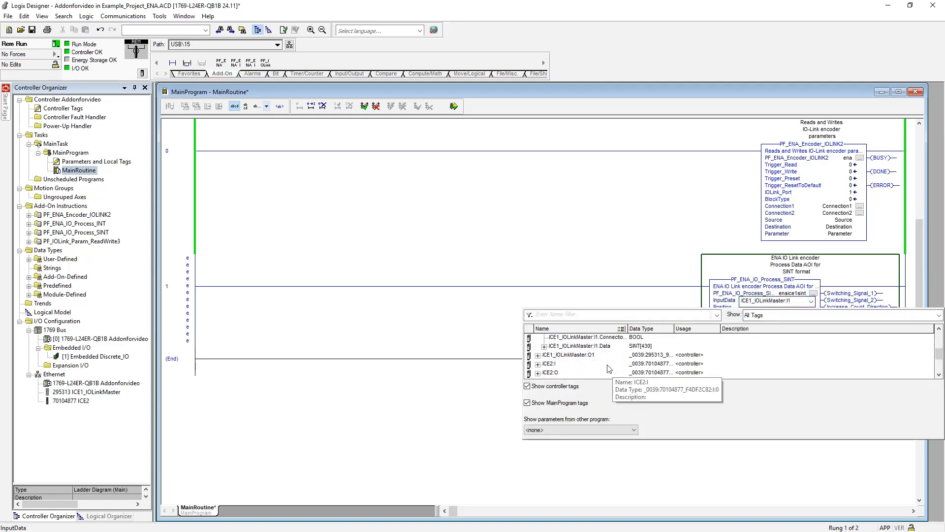
left_click(544, 346)
scroll(640, 365, "down", 2)
scroll(668, 370, "down", 2)
scroll(668, 370, "down", 1)
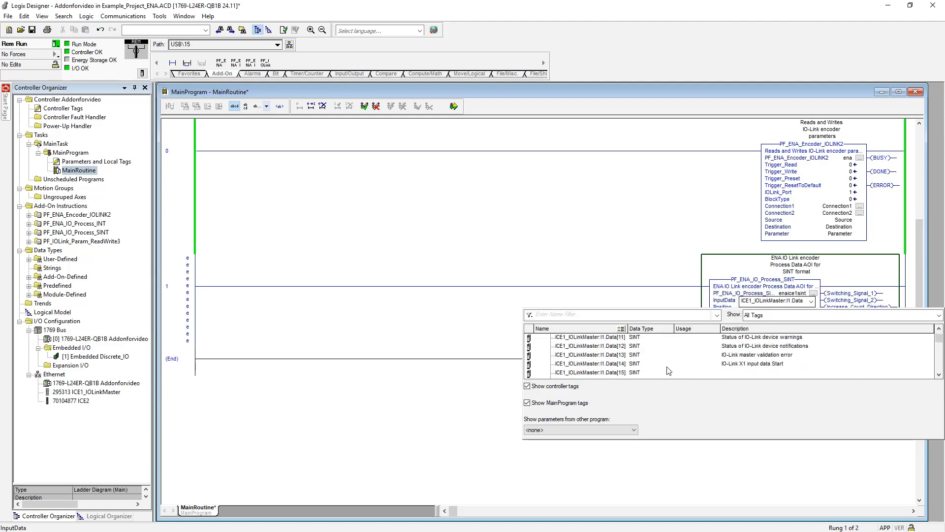
left_click(757, 366)
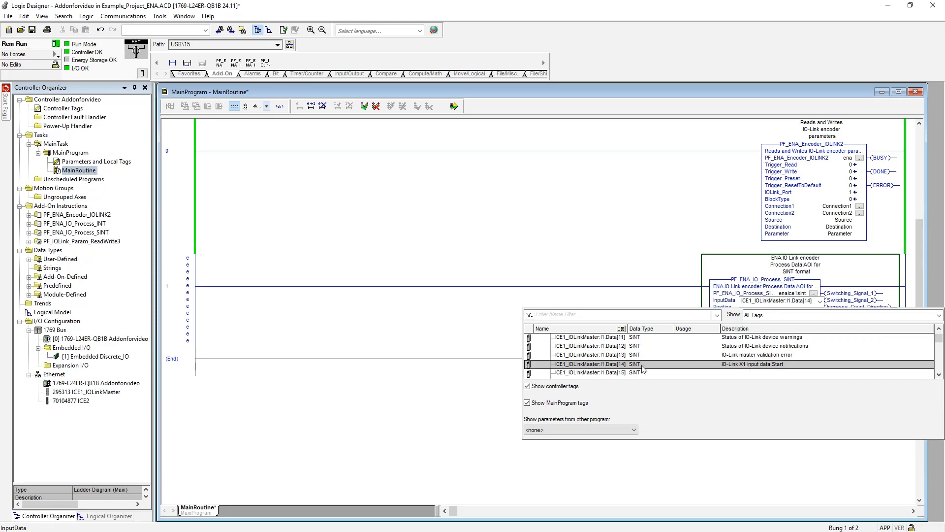
double_click(756, 366)
left_click(794, 314)
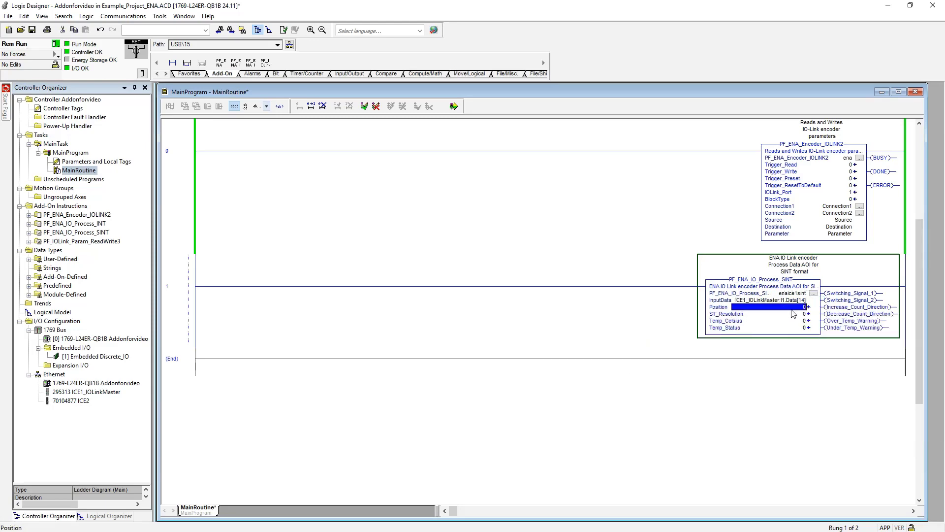
left_click(165, 307)
left_click(454, 106)
left_click(422, 378)
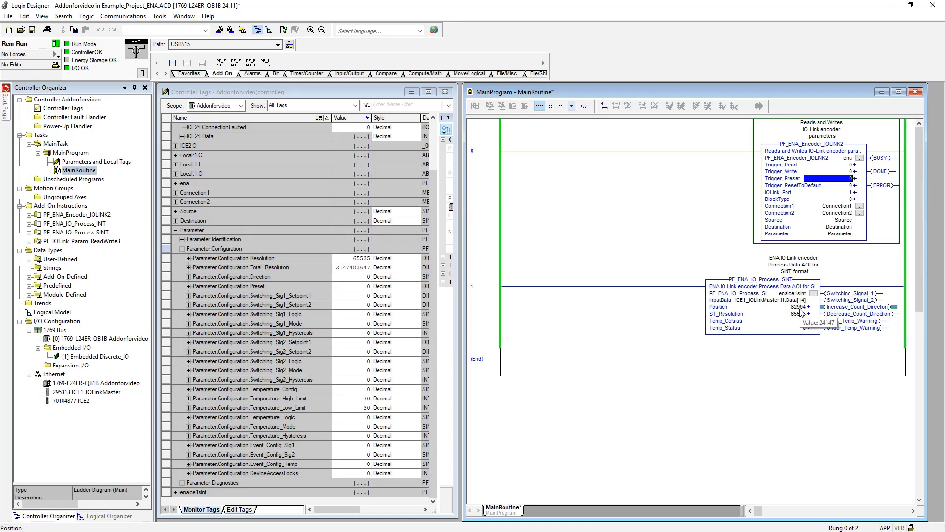
Set Parameter.Configuration Preset to 100 and Trigger_Preset to 1 on the encoder block.
left_click(370, 288)
left_click(369, 287)
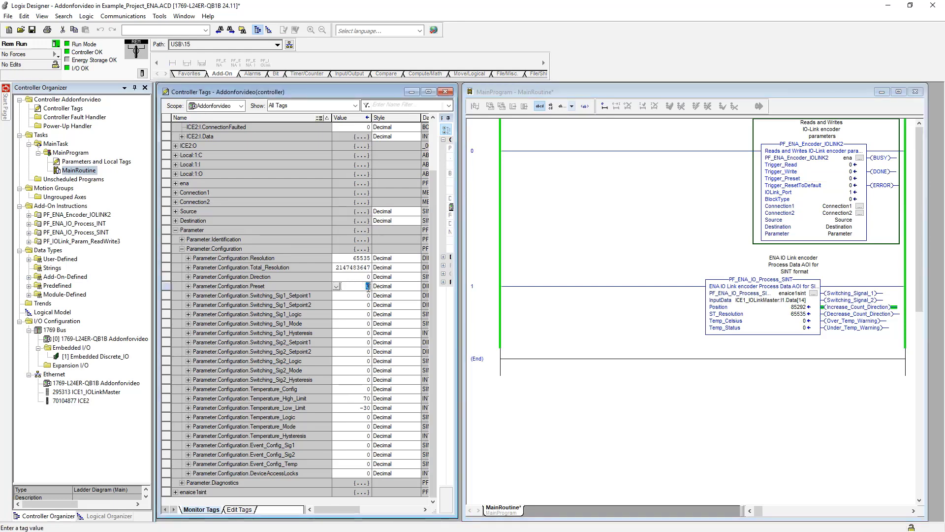
type("100")
key("Return")
left_click(844, 179)
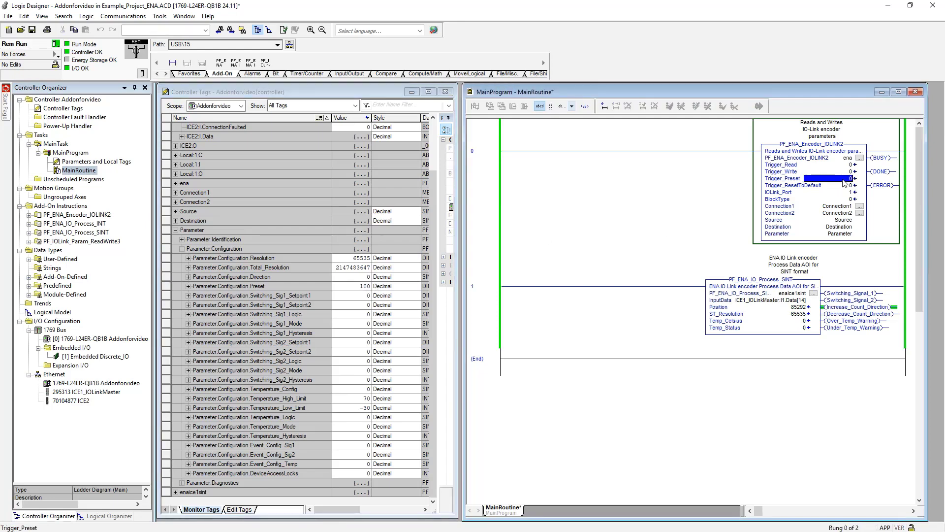
type("1")
key("Return")
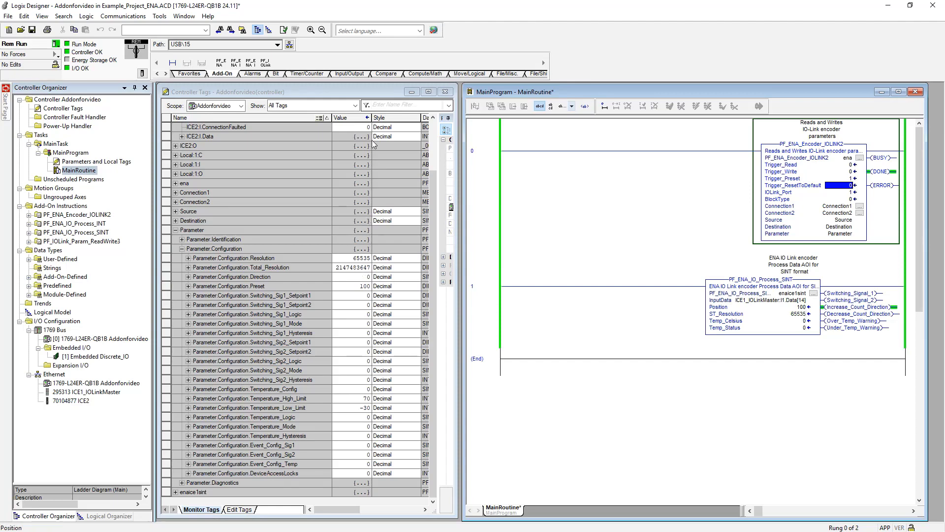
Set Resolution to 100 and Total_Resolution to 1000 in the controller tags.
left_click_drag(372, 118, 384, 119)
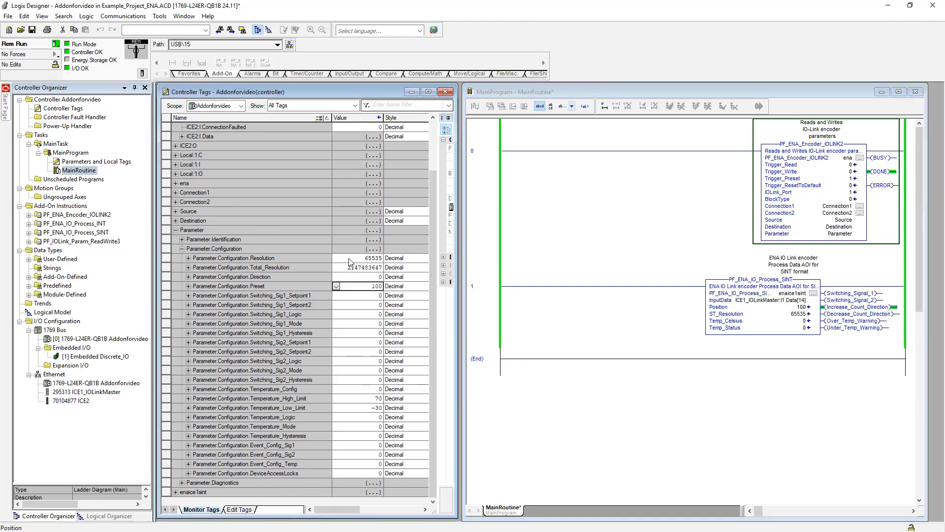
left_click(348, 259)
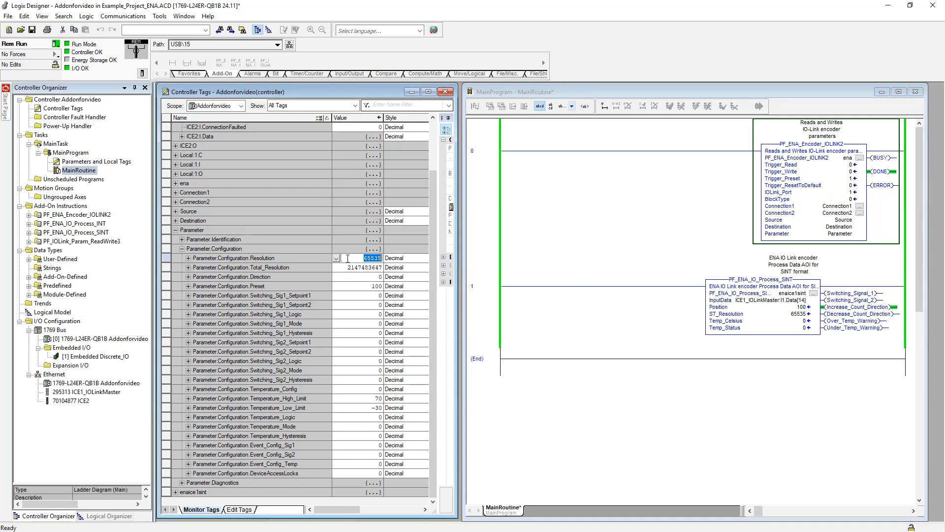
type("100")
key("Return")
key("Down")
type("1")
key("Return")
Reset Trigger_Preset to 0, pulse Trigger_Write 1 then 0, and set Trigger_Preset to 1 again.
left_click(834, 192)
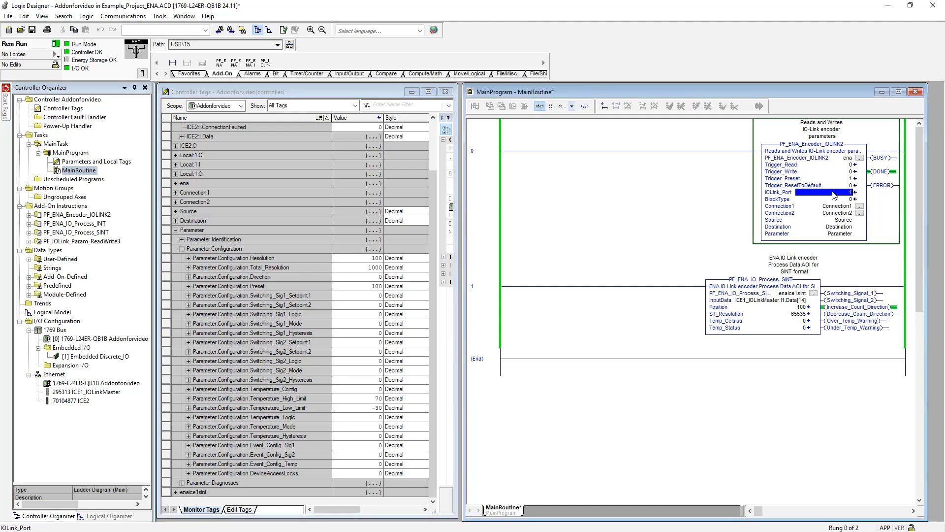
left_click(836, 178)
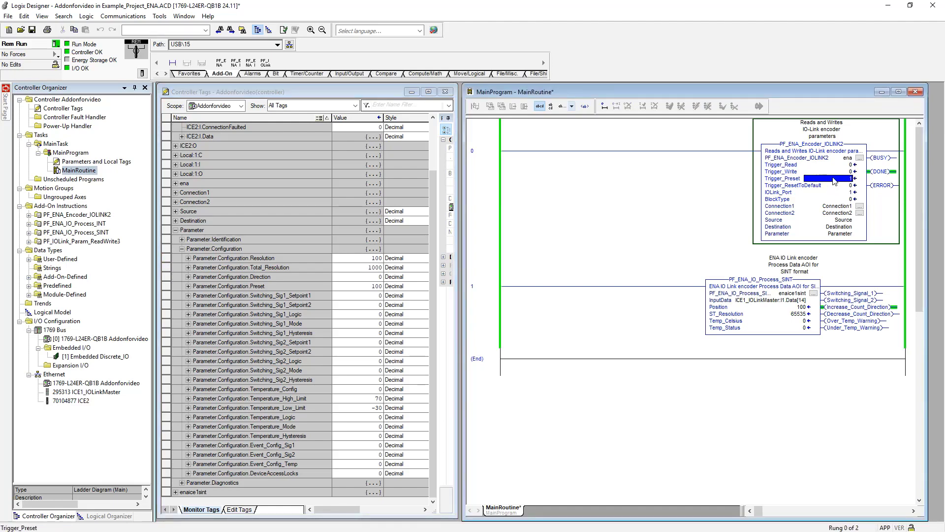
type("0")
key("Return")
key("Up")
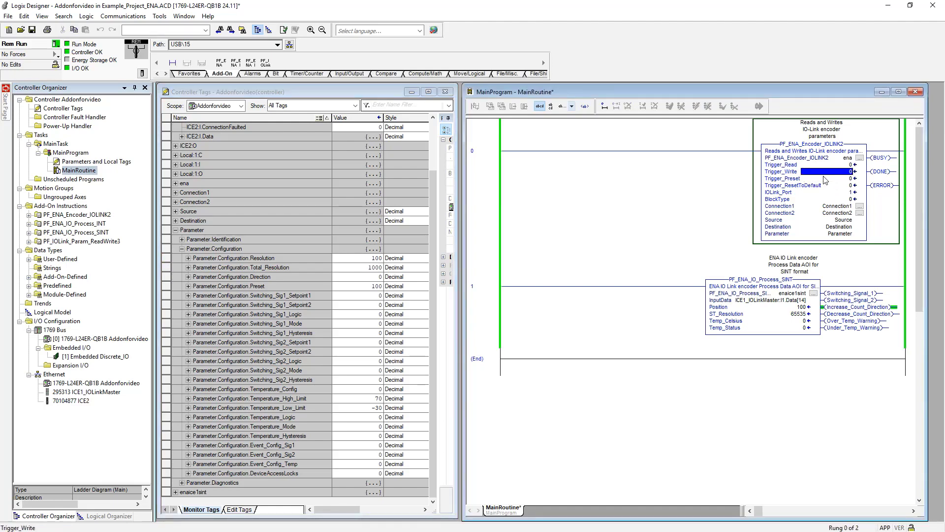
type("1")
key("Return")
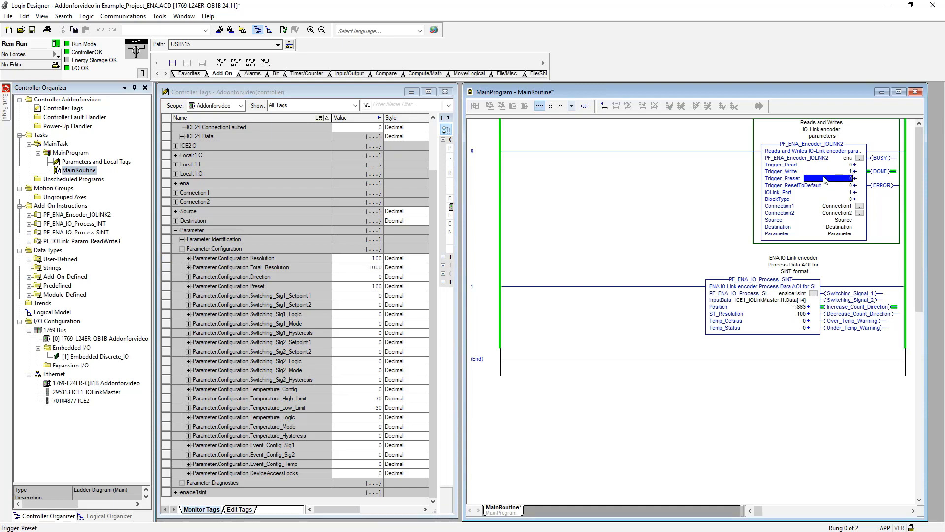
key("Up")
type("0")
key("Return")
type("1")
key("Return")
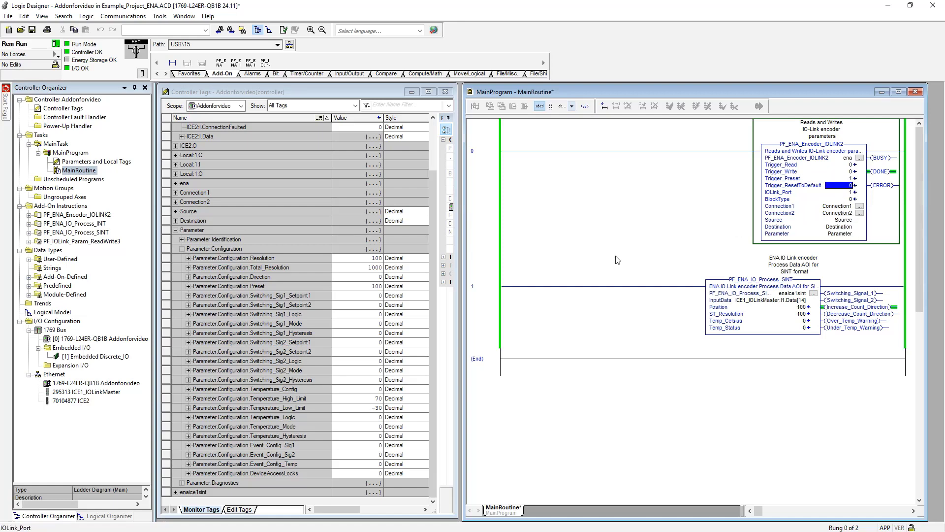
Retarget Connection1's message path from ICE1_IOLinkMaster to ICE2.
left_click(183, 249)
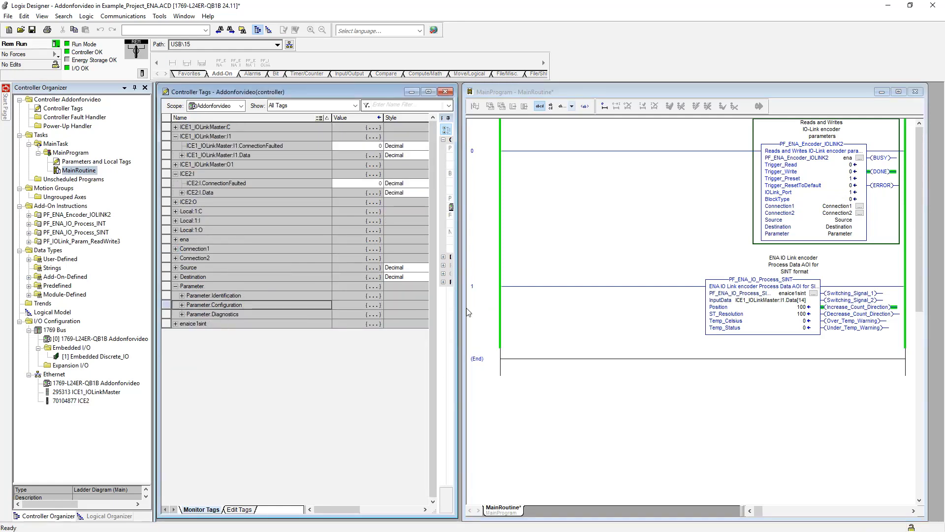
left_click_drag(468, 312, 360, 312)
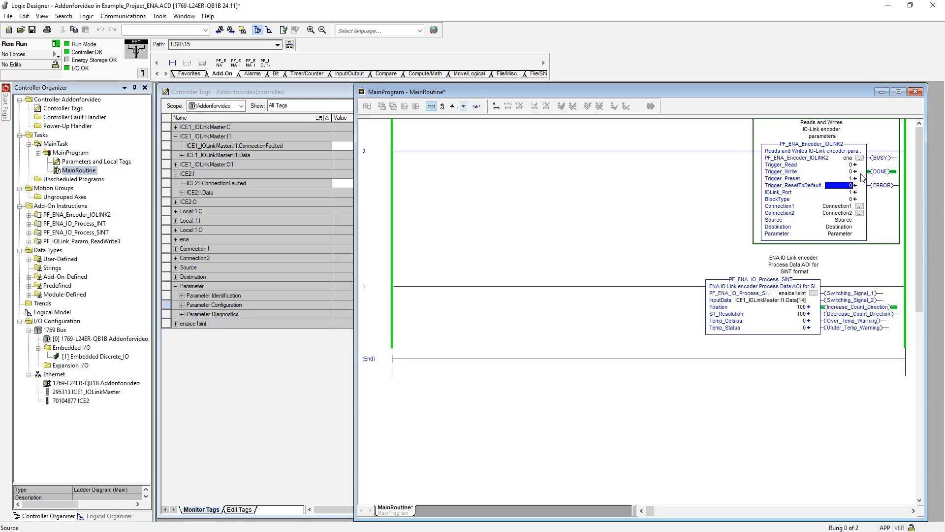
left_click(860, 207)
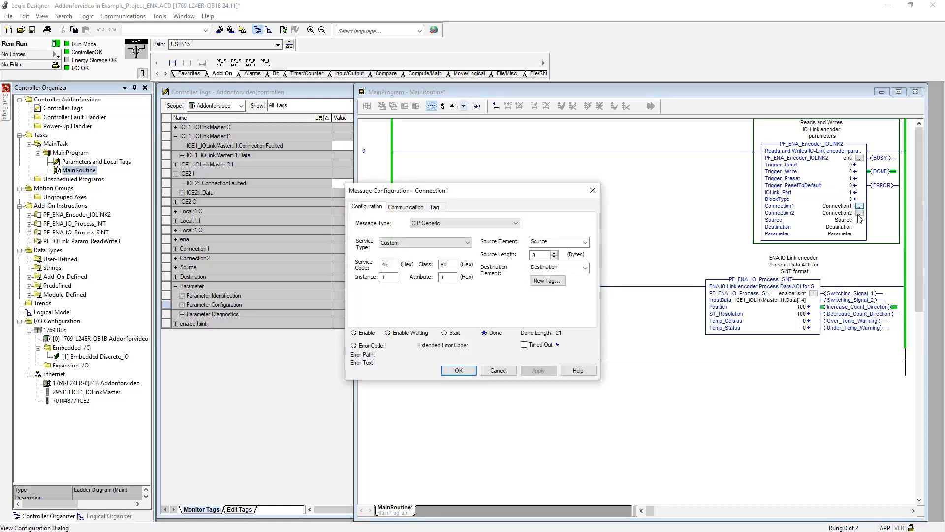
left_click(405, 208)
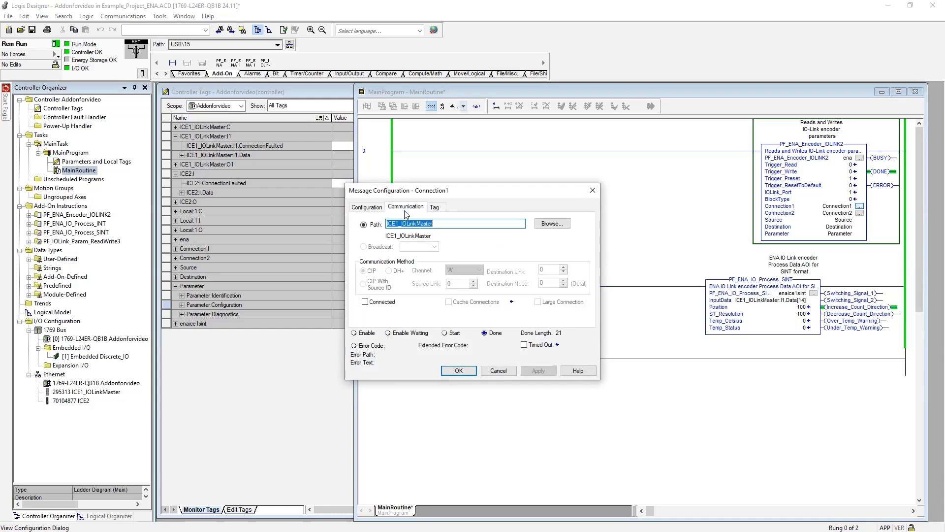
left_click(551, 224)
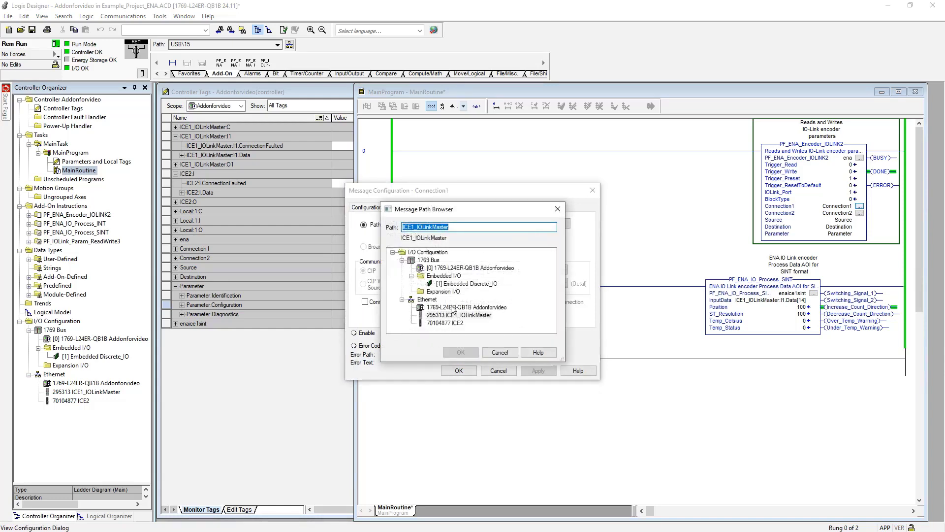
left_click(446, 323)
left_click(461, 353)
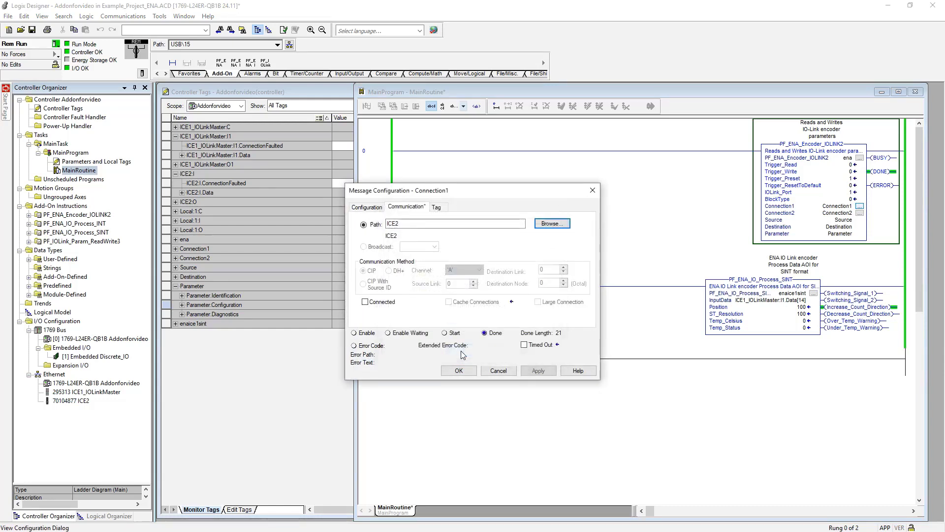
left_click(458, 370)
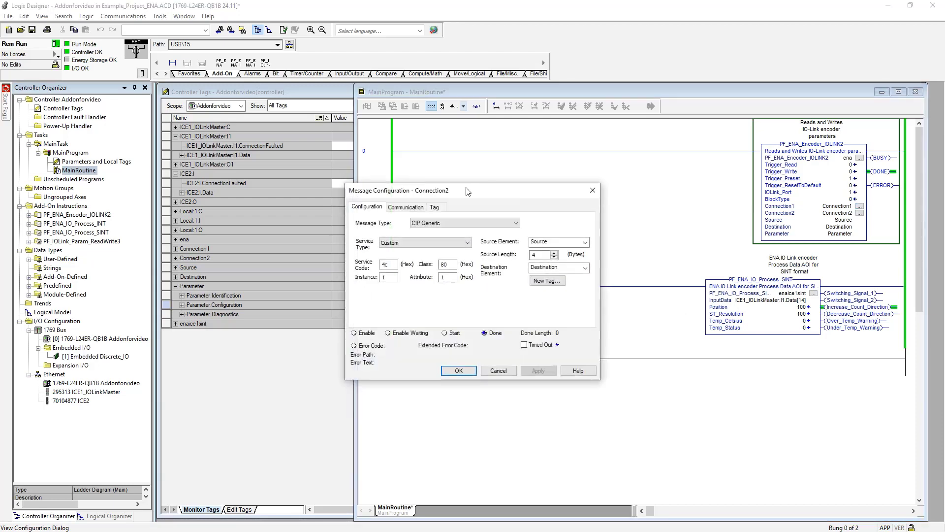
Retarget Connection2's message path to ICE2 and set the encoder's BlockType to 2.
left_click(407, 207)
left_click(550, 224)
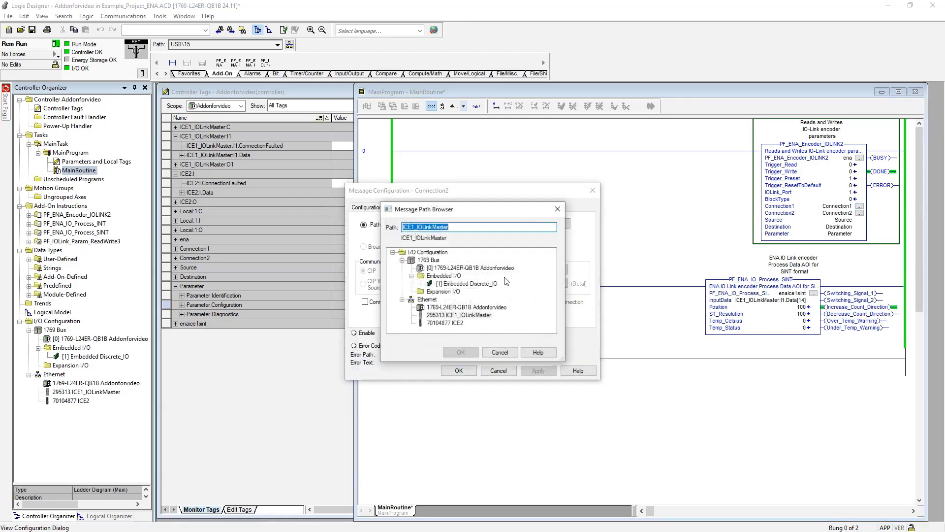
left_click(445, 323)
left_click(461, 353)
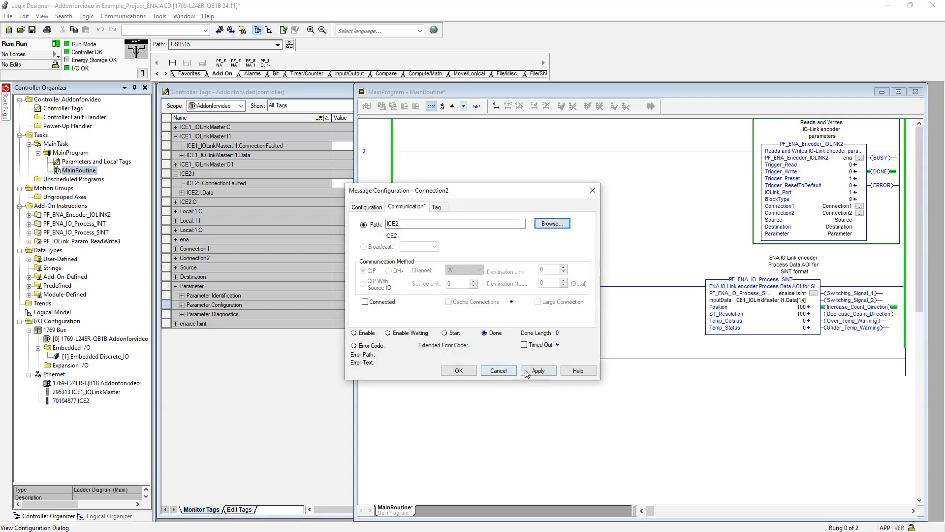
left_click(530, 373)
left_click(459, 370)
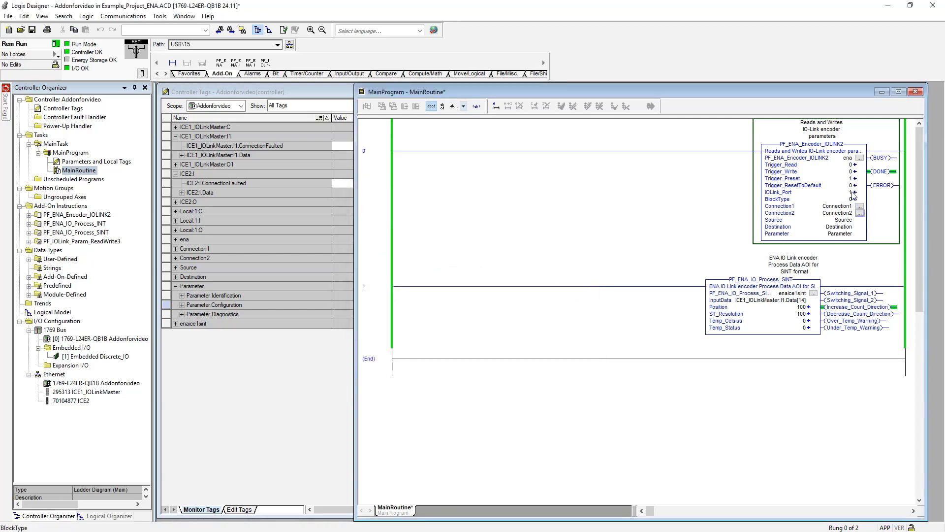
left_click(836, 200)
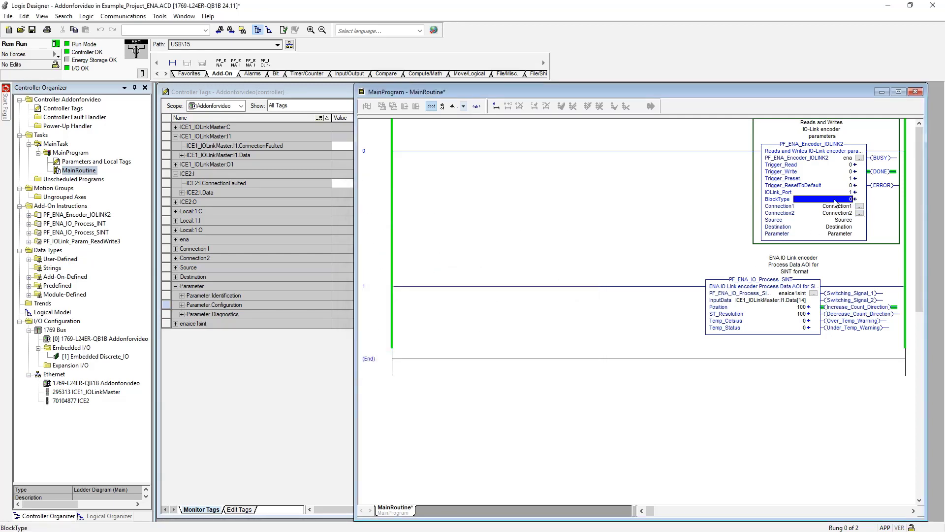
type("2")
key("Return")
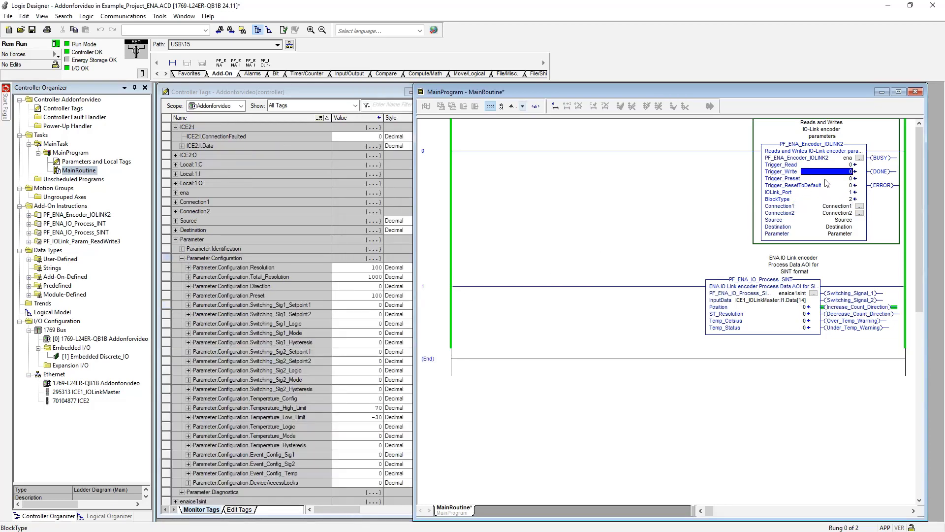
Set Trigger_Read to 1 to read the encoder parameters.
key("Up")
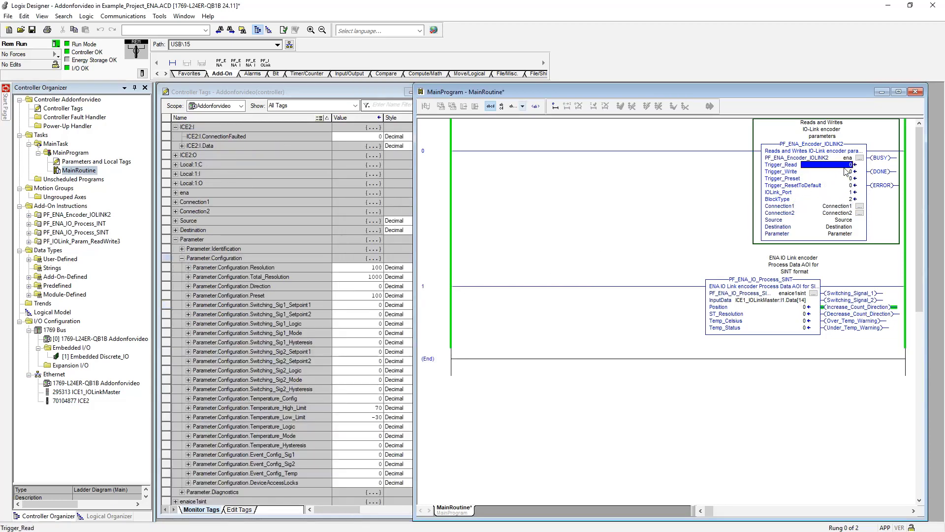
type("1")
key("Return")
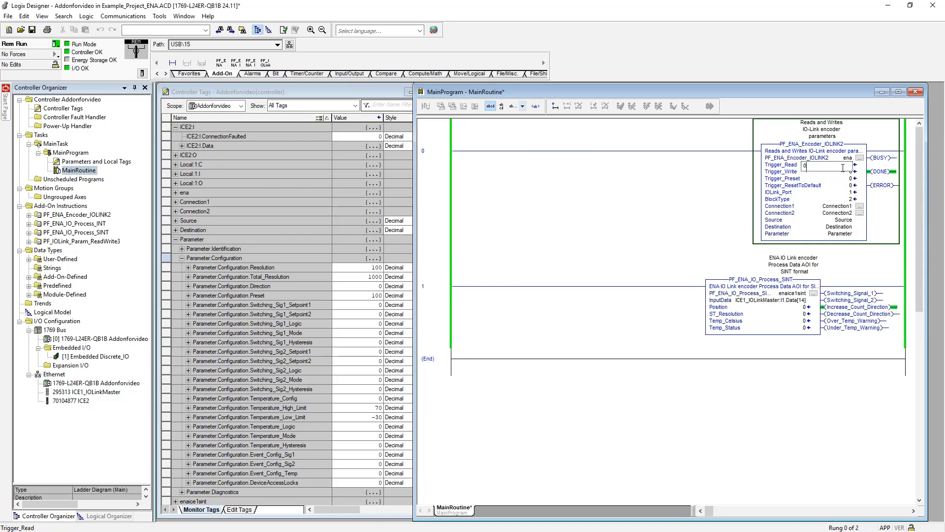
Change Parameter.Configuration.Preset to 200 in Controller Tags.
left_click(358, 295)
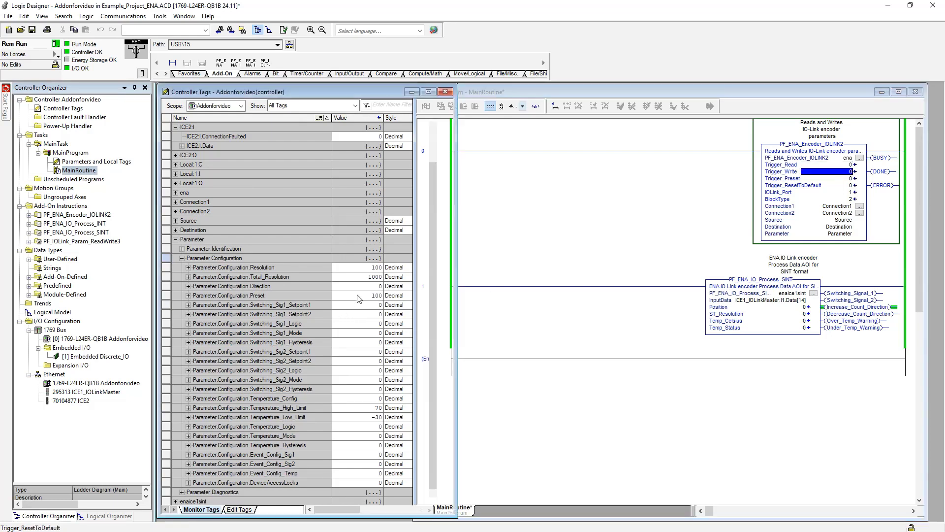
type("2")
key("Return")
Set Trigger_Preset to trigger writing the preset to the encoder.
left_click(837, 185)
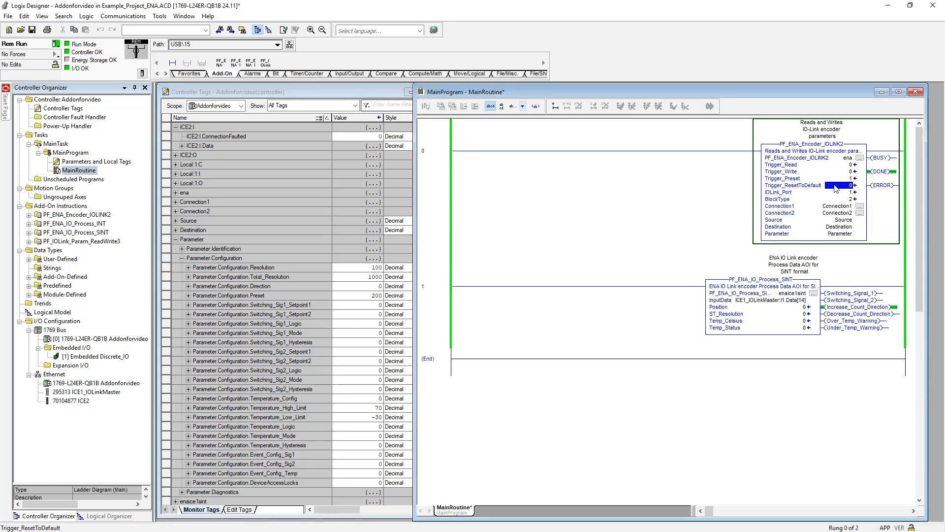
key("Up")
key("Down")
mouse_move(755, 301)
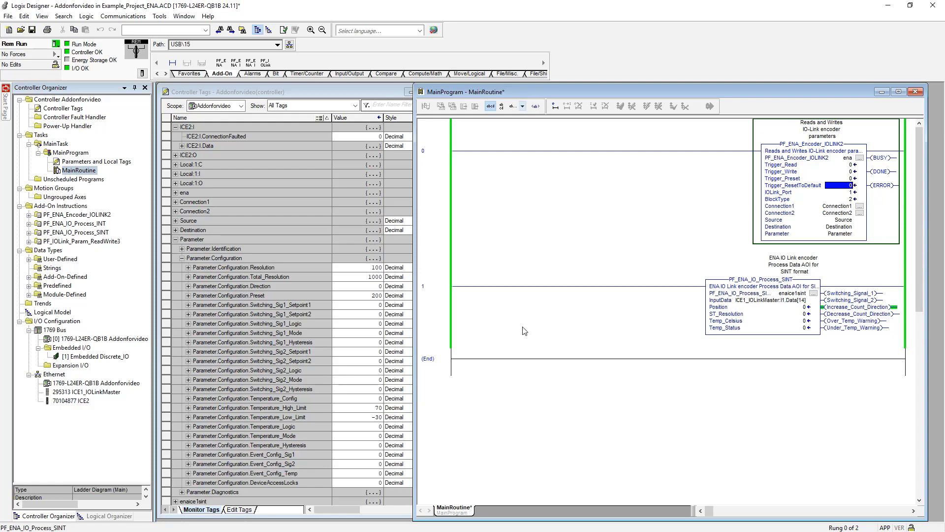
Add rung 2 after rung 1 with a PF_ENA_IO_Process_INT instruction, instance tag ice2.
right_click(441, 314)
left_click(483, 364)
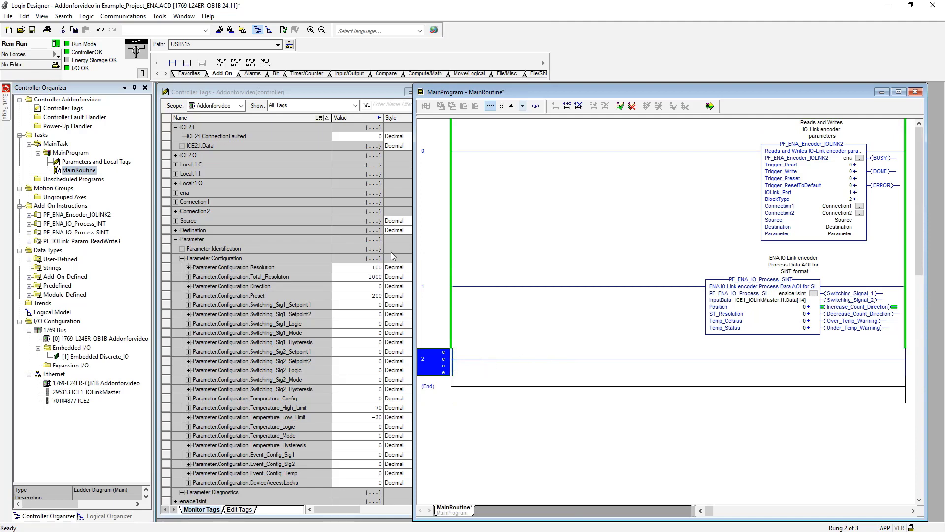
left_click(237, 65)
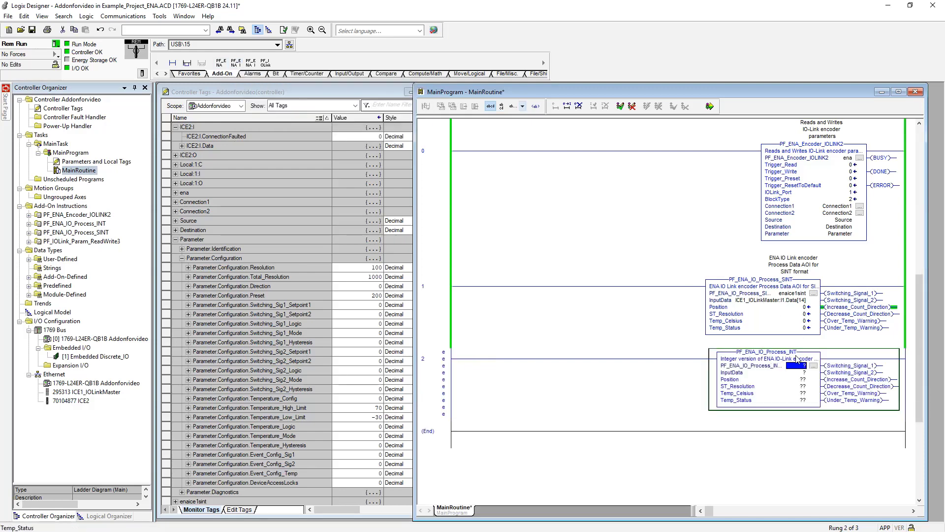
type("ice2")
key("Return")
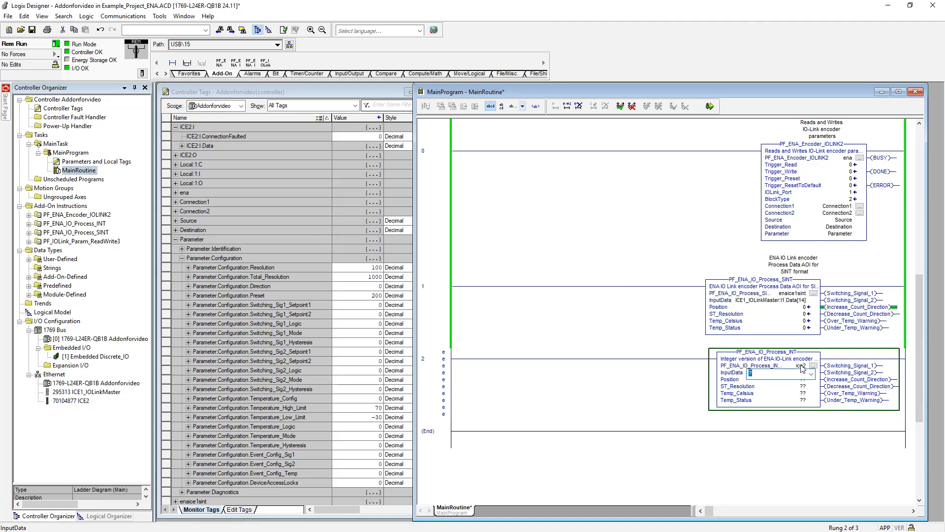
Set the block's InputData operand to ICE2:I.Data[2].
left_click(811, 374)
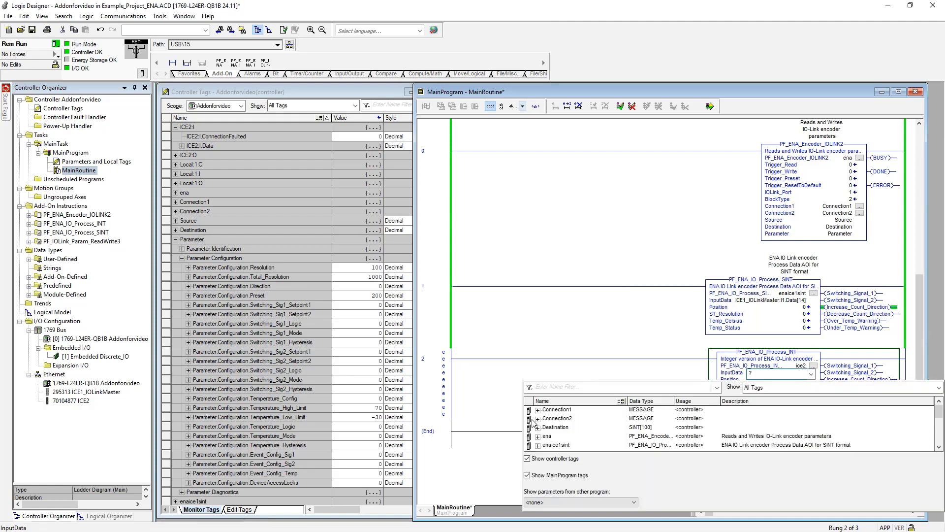
scroll(542, 440, "down", 3)
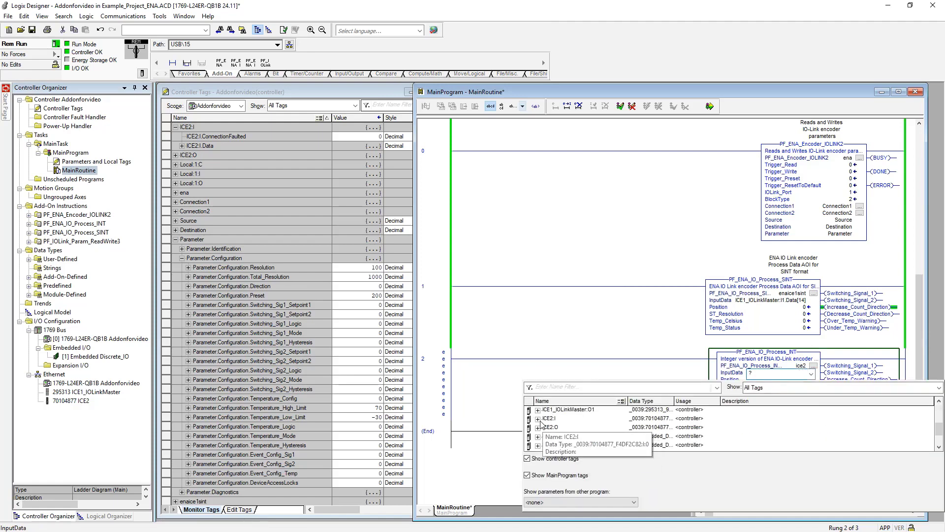
left_click(538, 418)
left_click(544, 436)
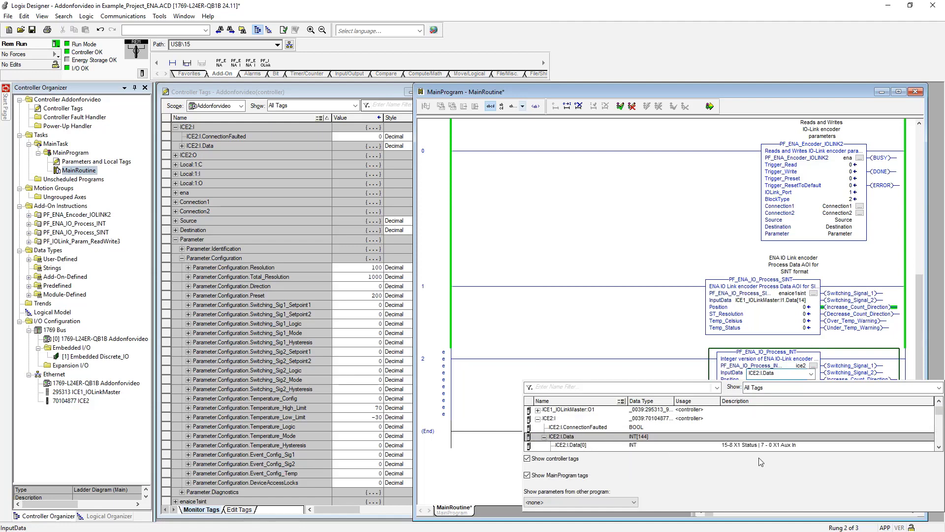
scroll(771, 441, "down", 4)
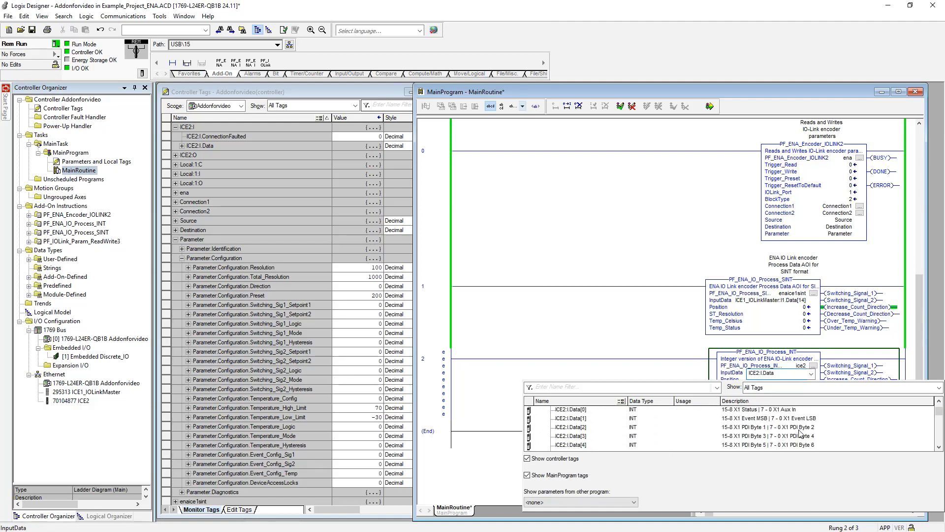
left_click(799, 429)
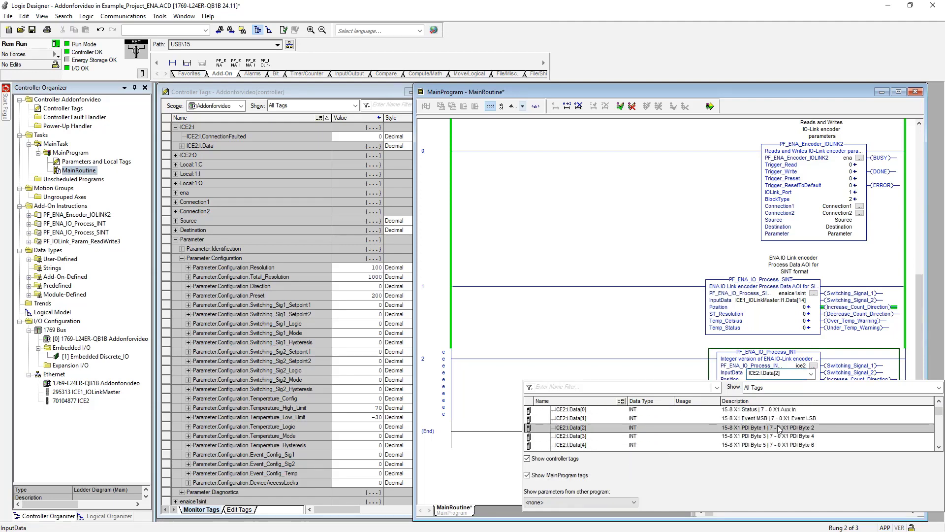
double_click(778, 429)
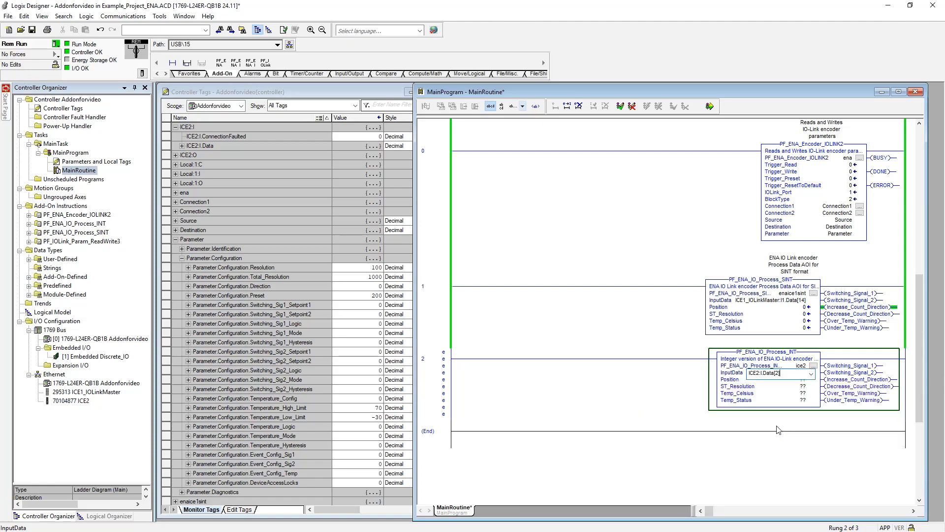
left_click(809, 393)
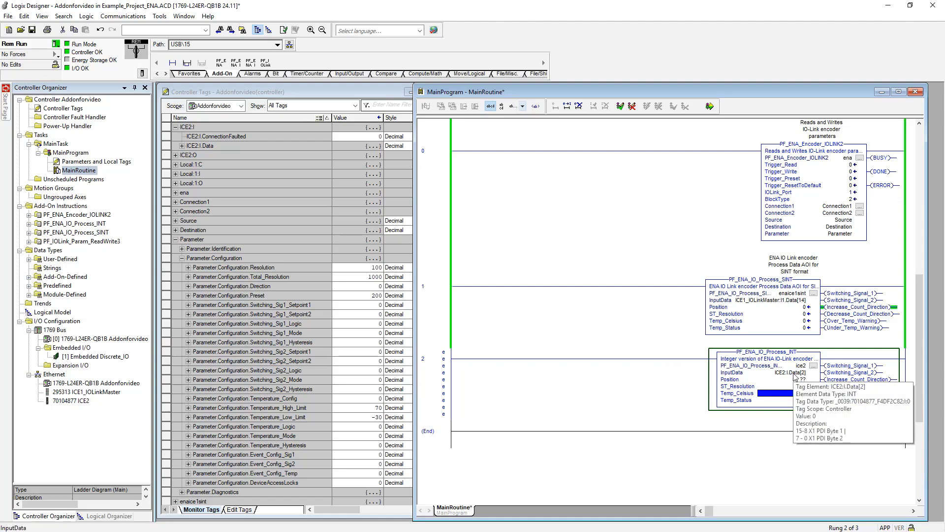
Create the new ice2 tag on rung 2 and finalize all routine edits.
left_click(444, 377)
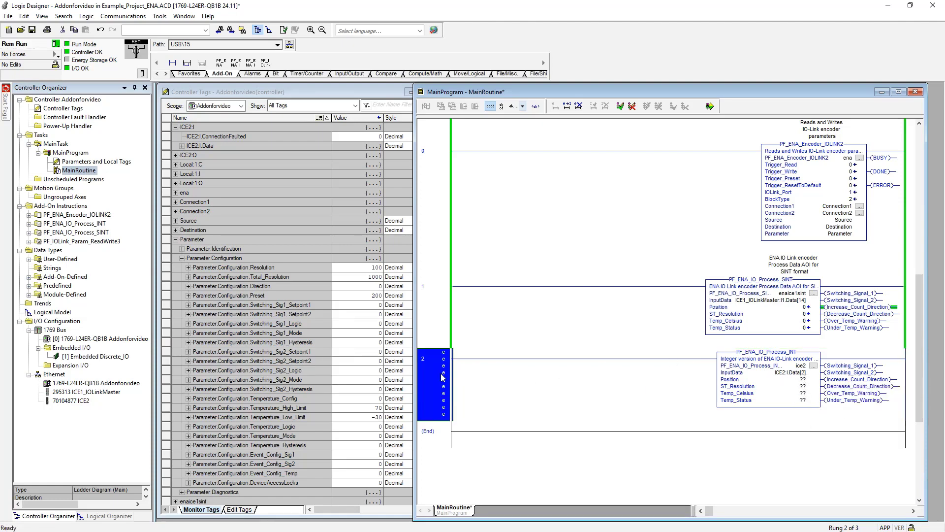
right_click(801, 365)
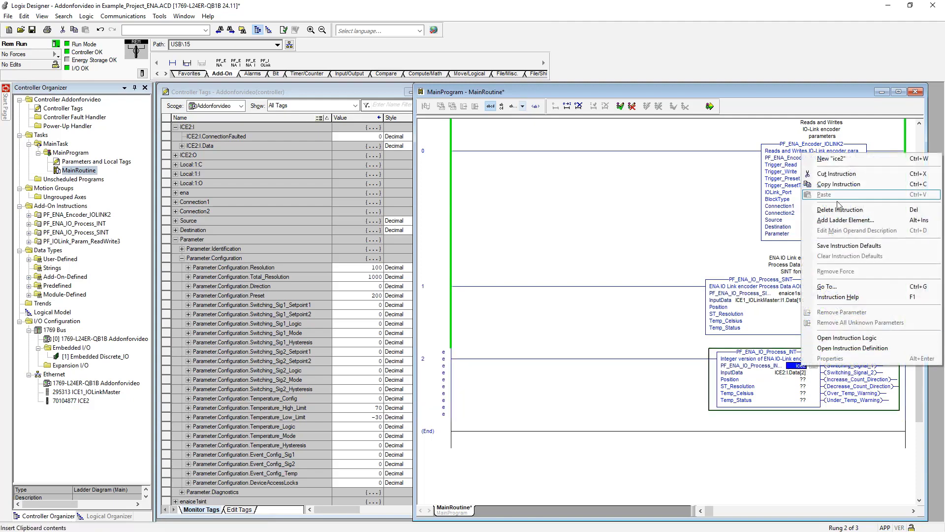
left_click(849, 159)
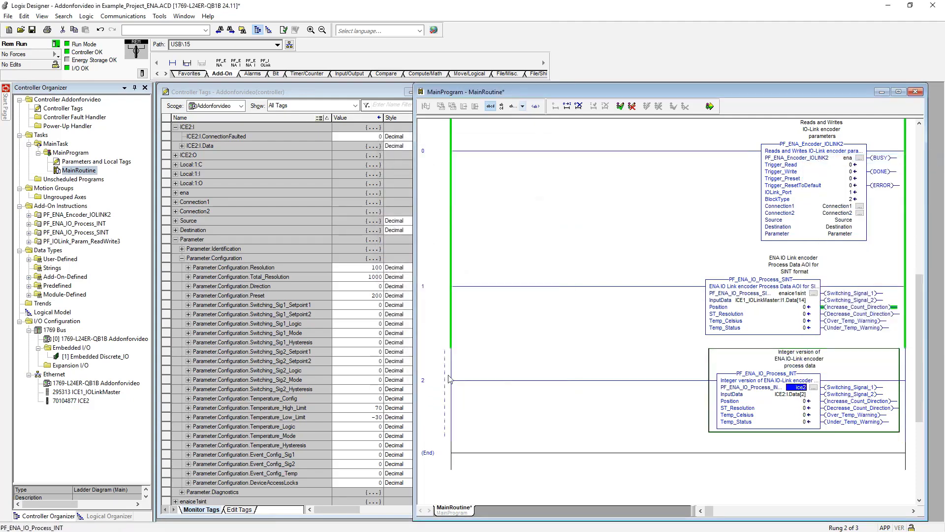
left_click(710, 106)
left_click(583, 378)
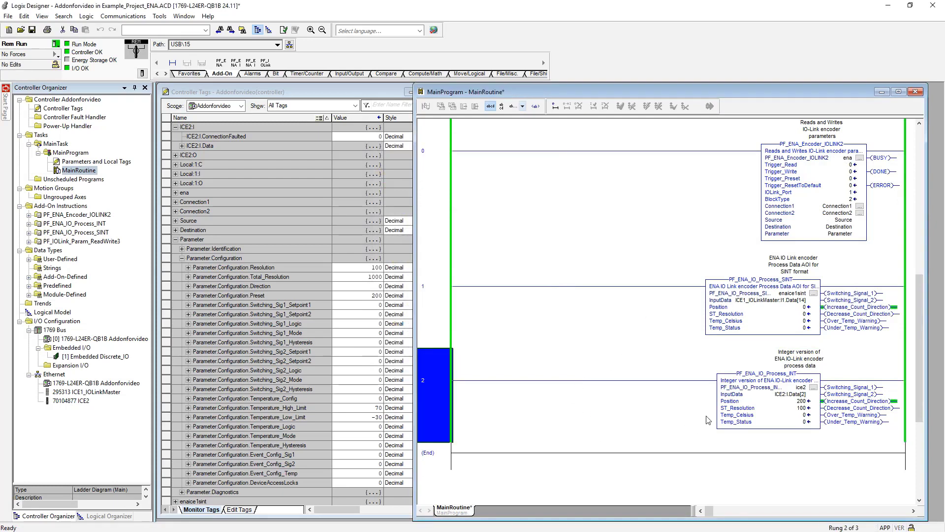